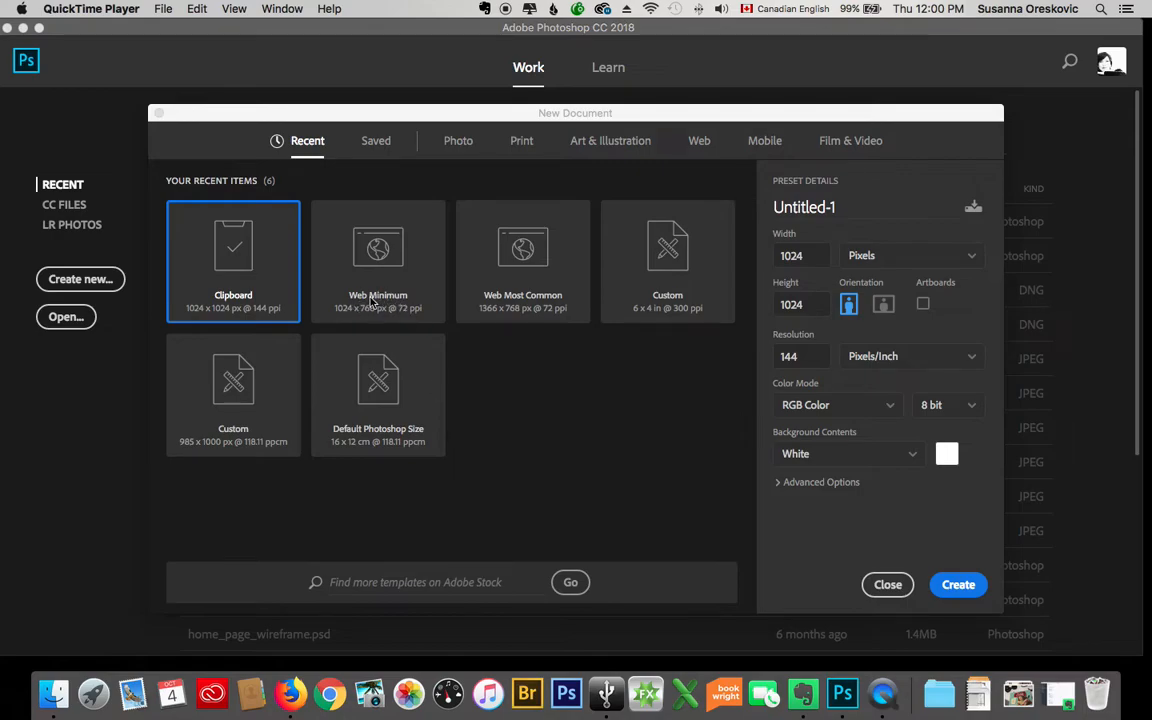
- Create a new document named Wireframe from the Web Minimum preset, 1024 x 768 px at 72 ppi
click(356, 251)
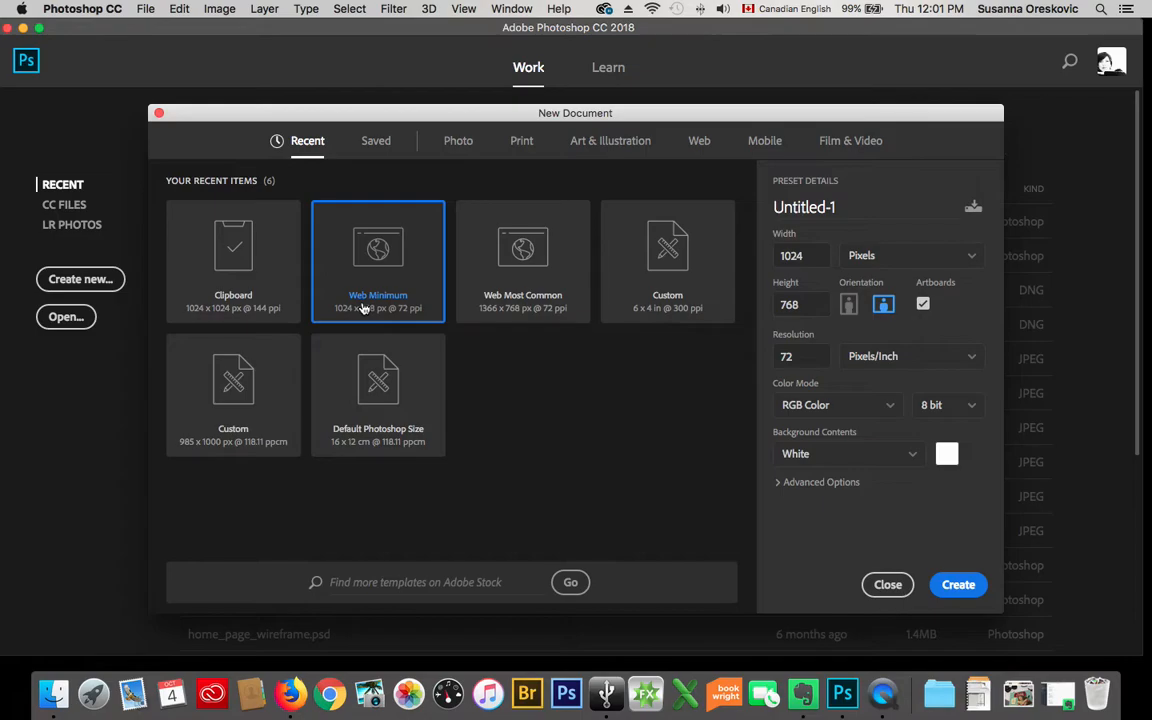
click(836, 207)
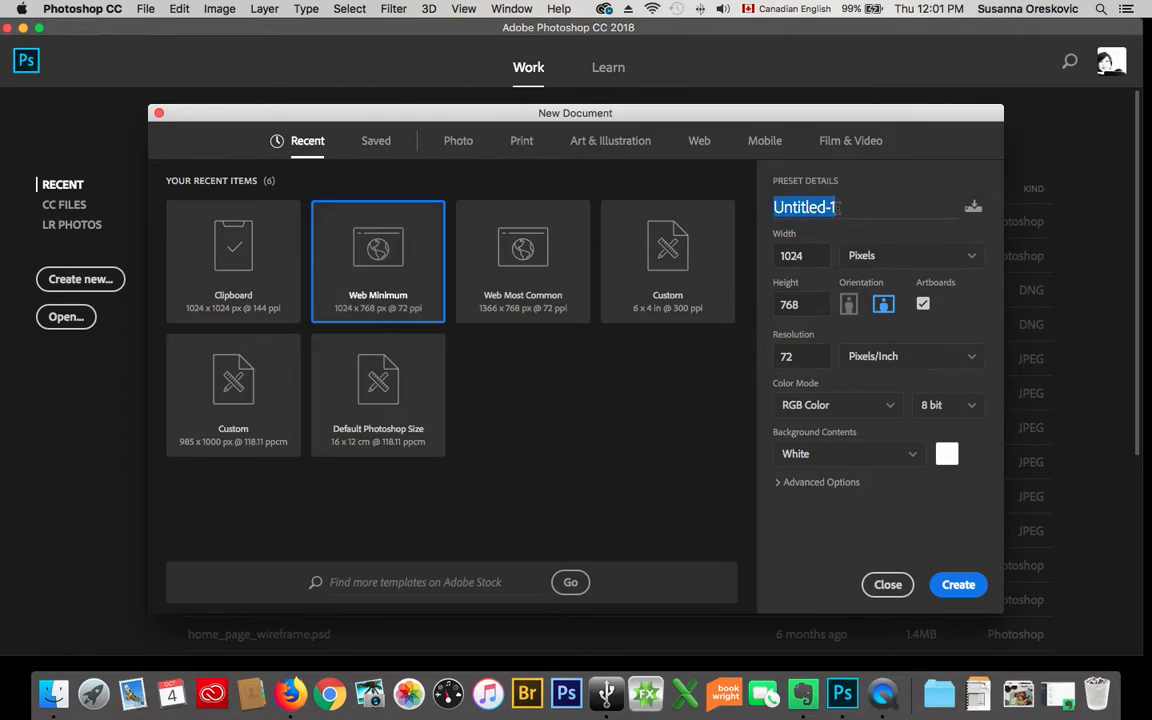
text(Wireframe)
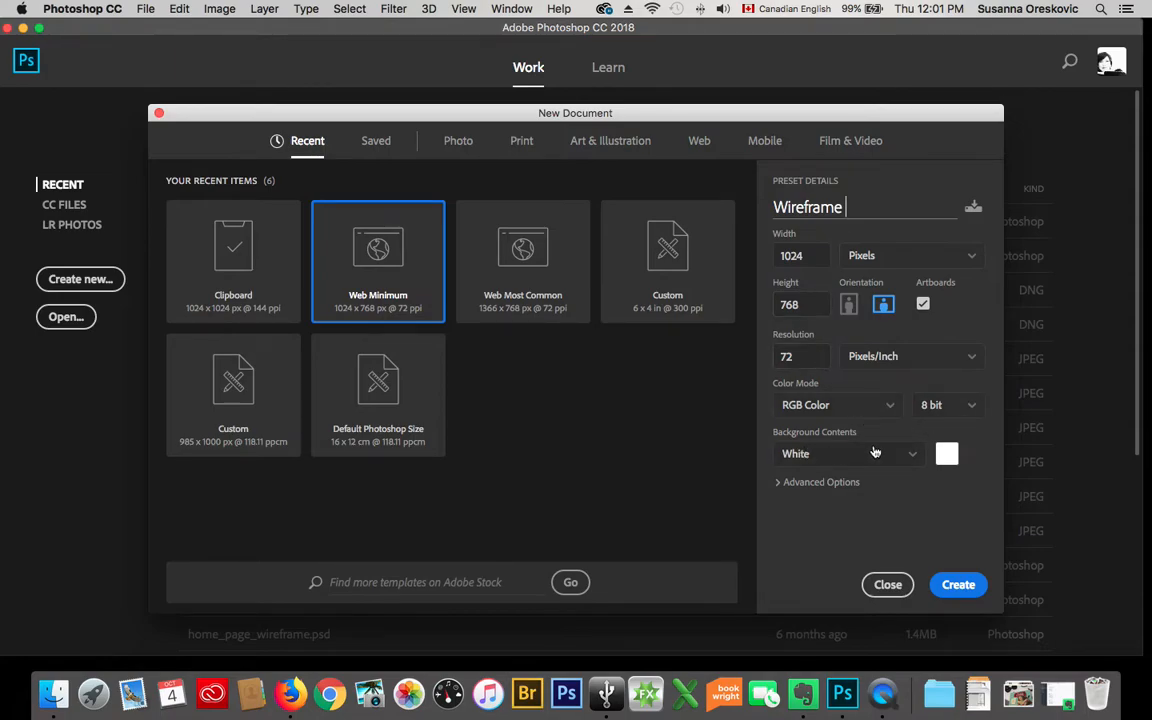
click(958, 586)
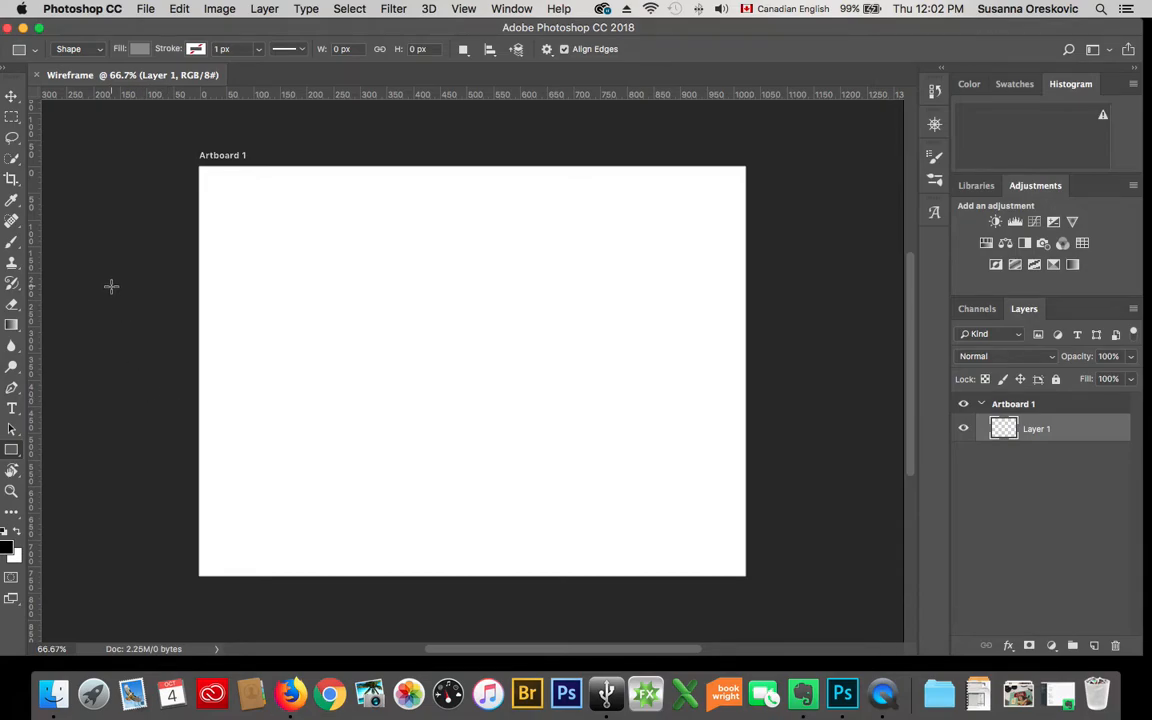
- Draw a plain rectangle about 1027 x 192 px across the full width of the artboard's upper edge
click(13, 453)
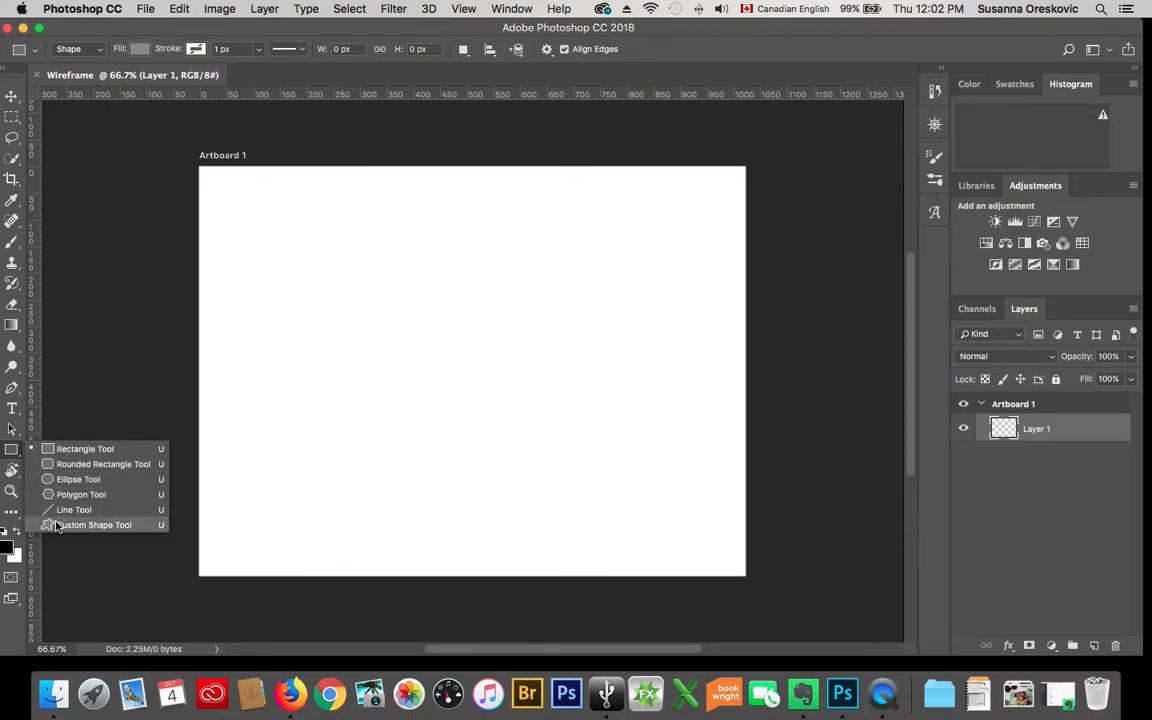
click(68, 464)
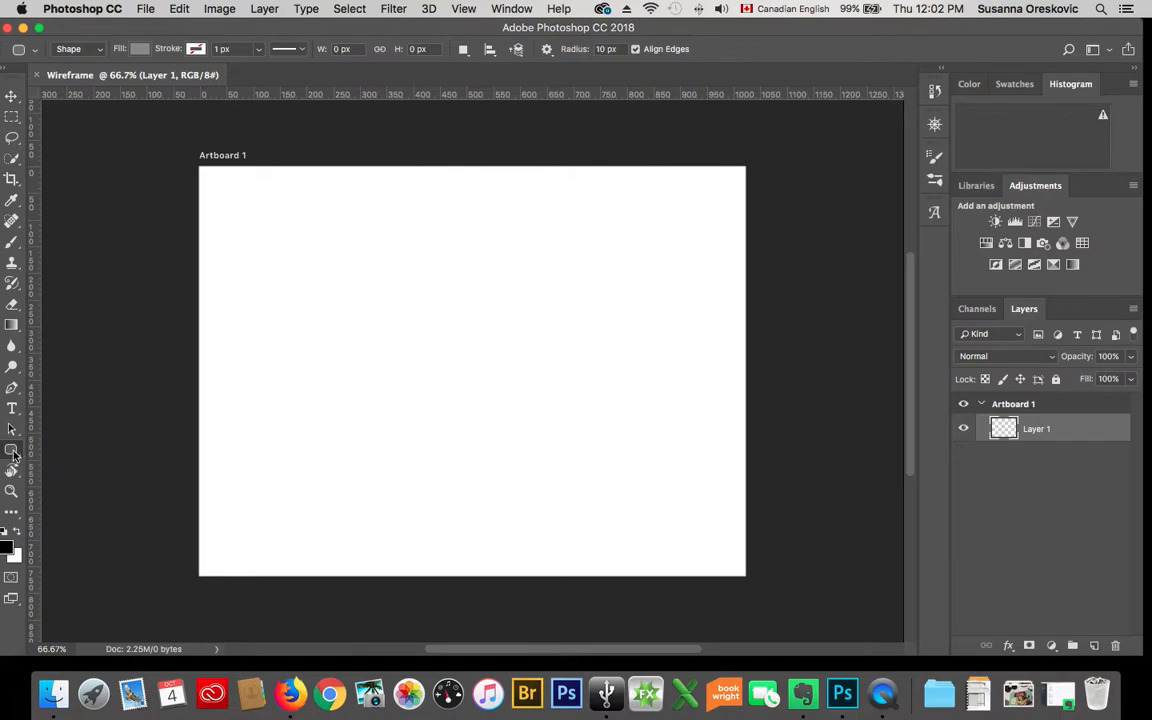
right_click(13, 455)
click(75, 448)
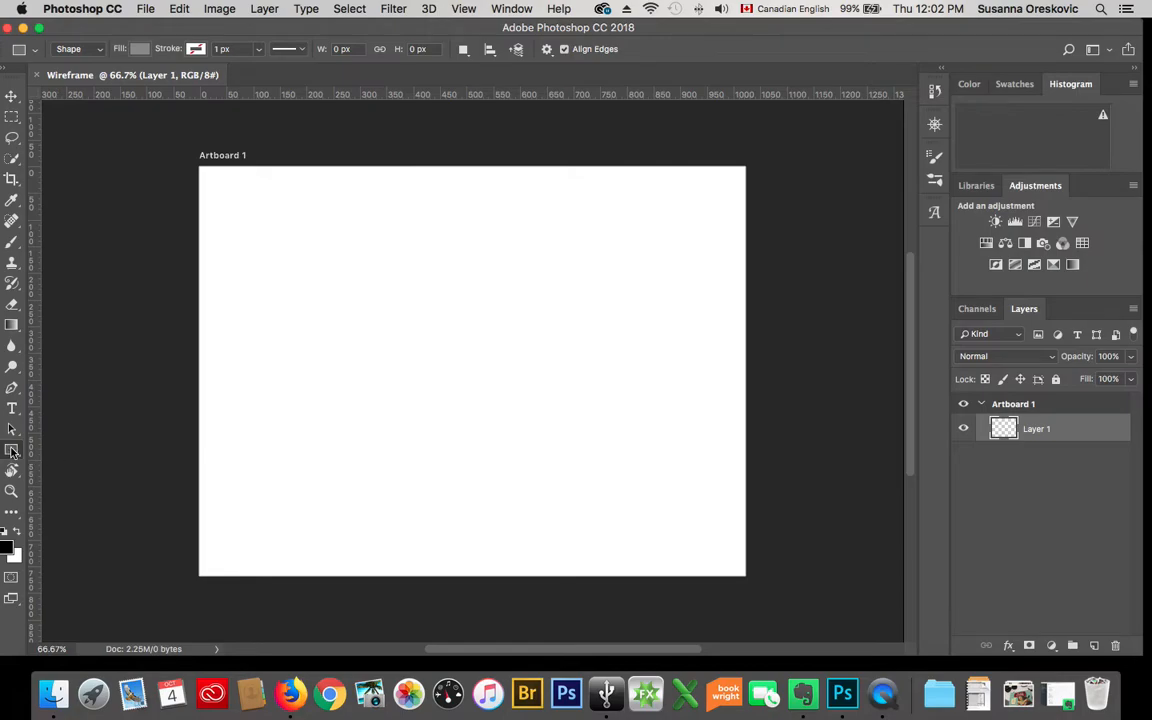
scroll(12, 452, left, 5)
scroll(12, 452, right, 4)
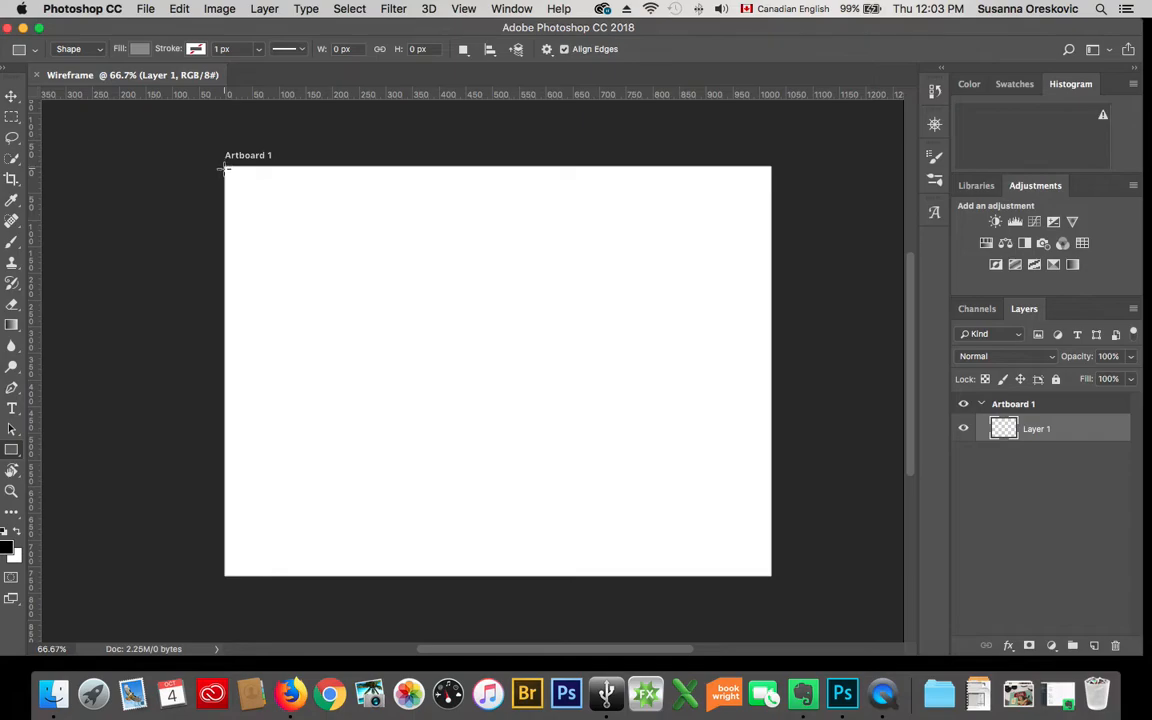
drag(224, 168, 773, 268)
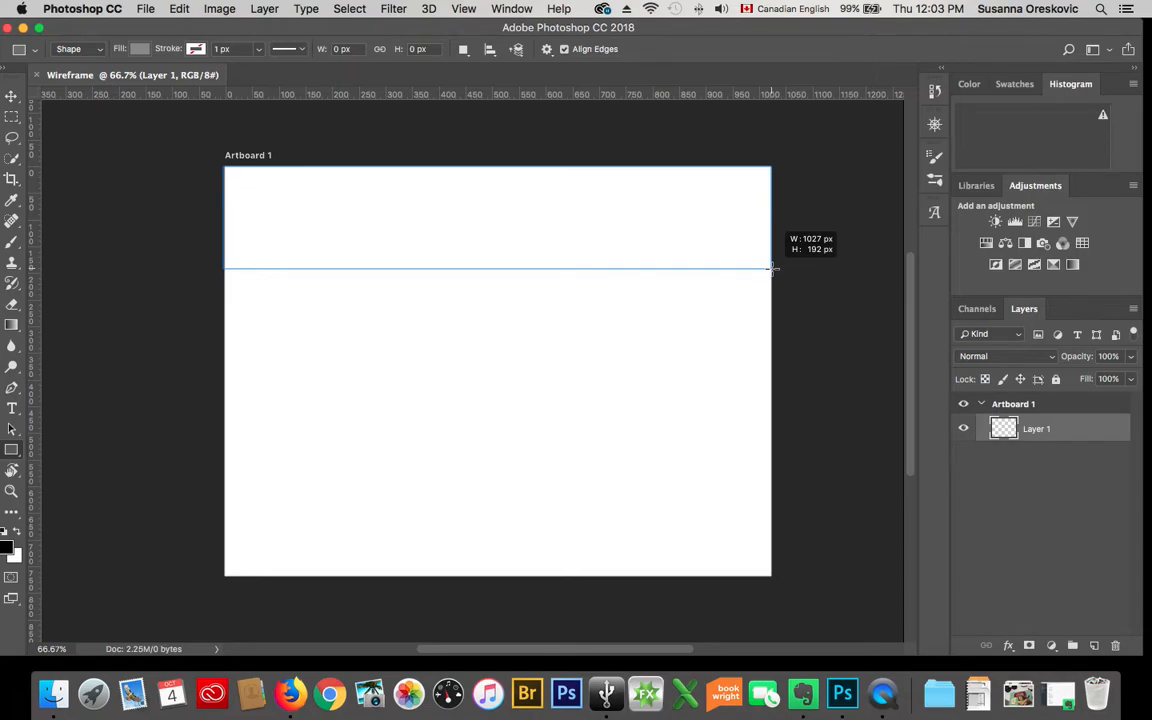
drag(773, 268, 772, 268)
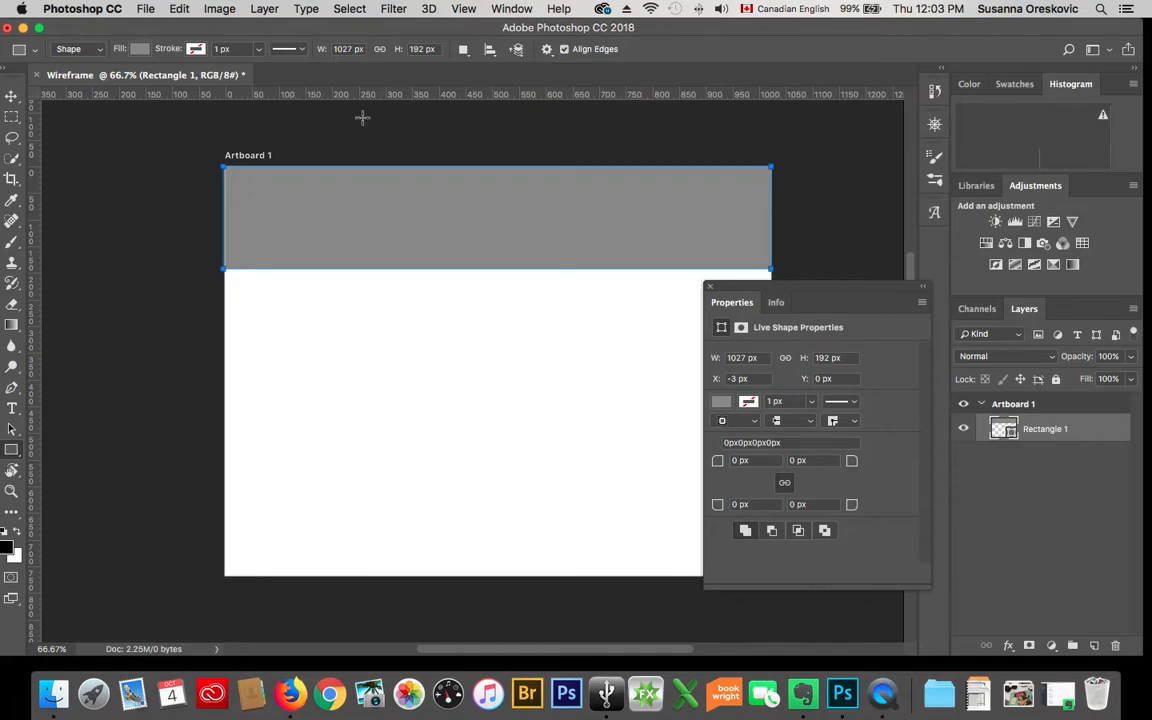
- Set the rectangle's fill to no color and close its shape properties
click(140, 49)
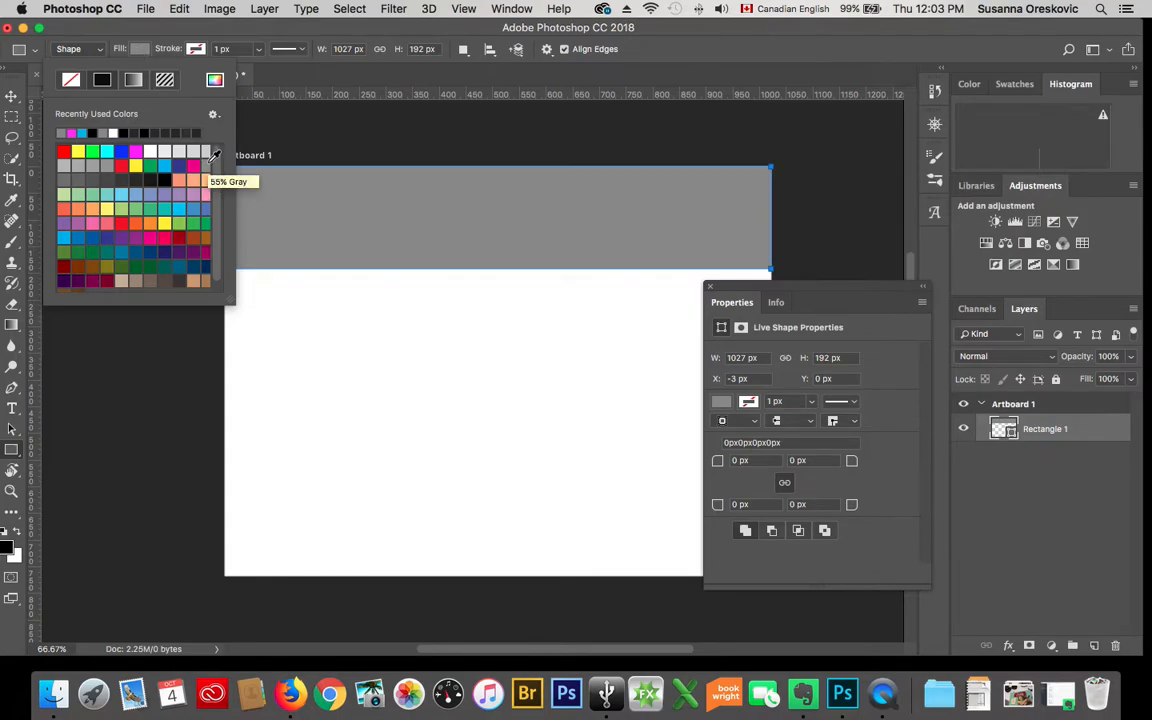
click(139, 50)
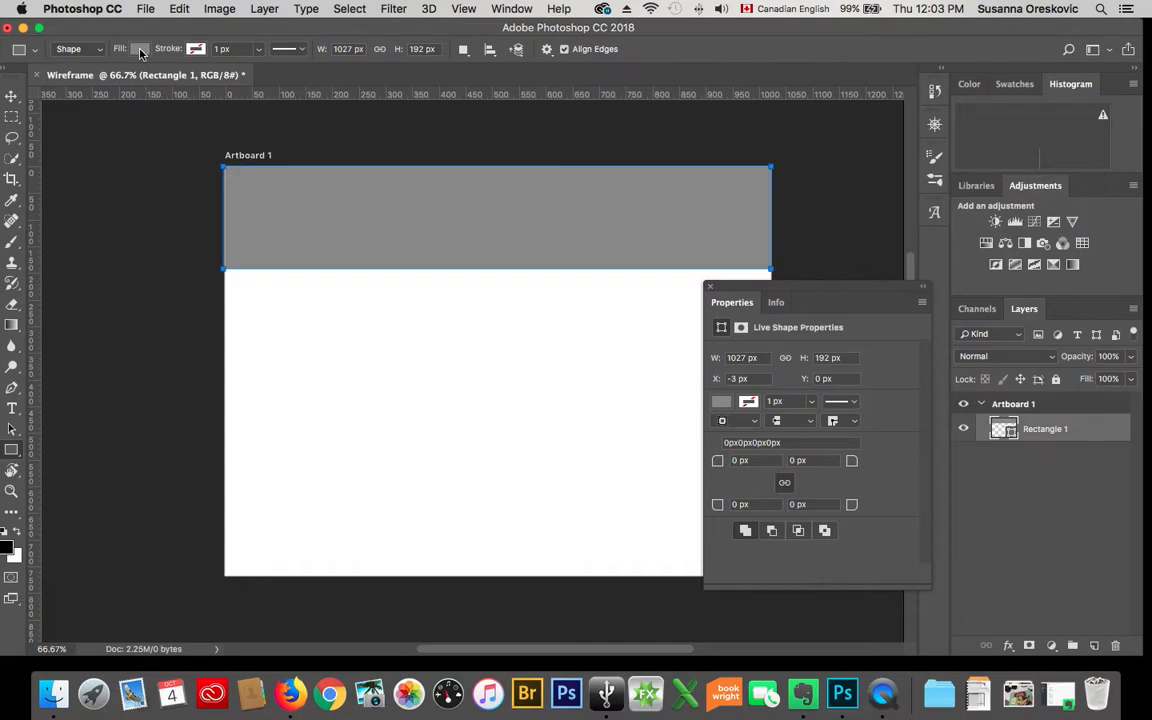
click(139, 50)
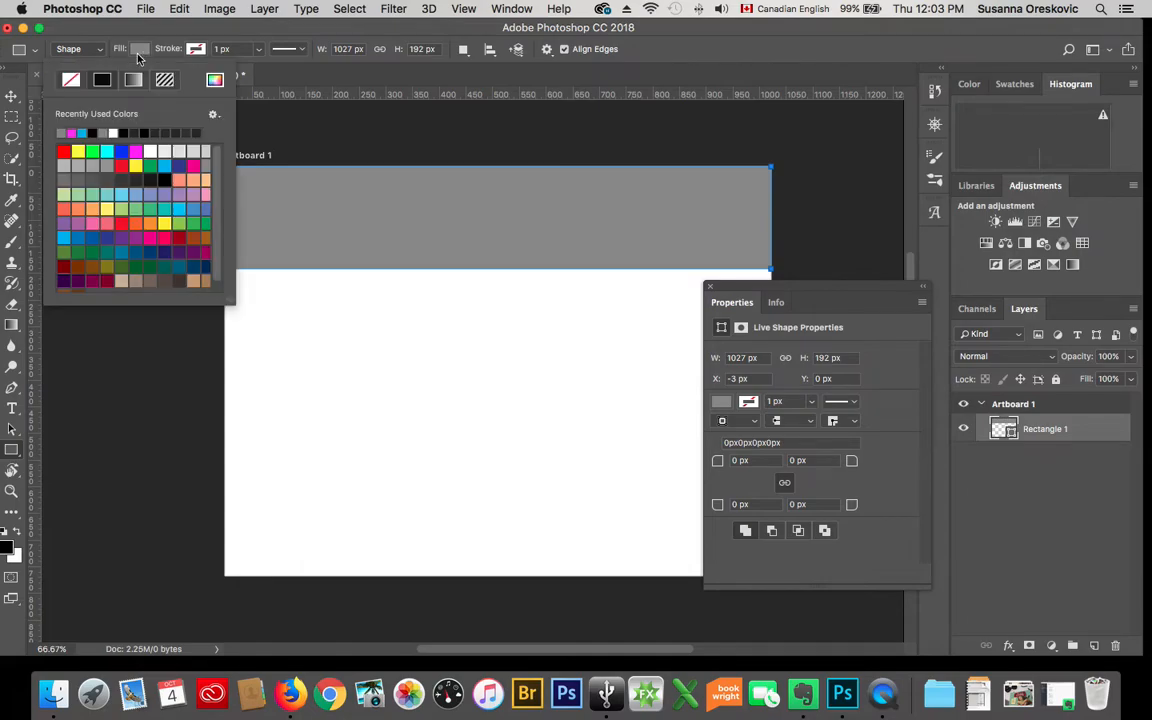
click(70, 82)
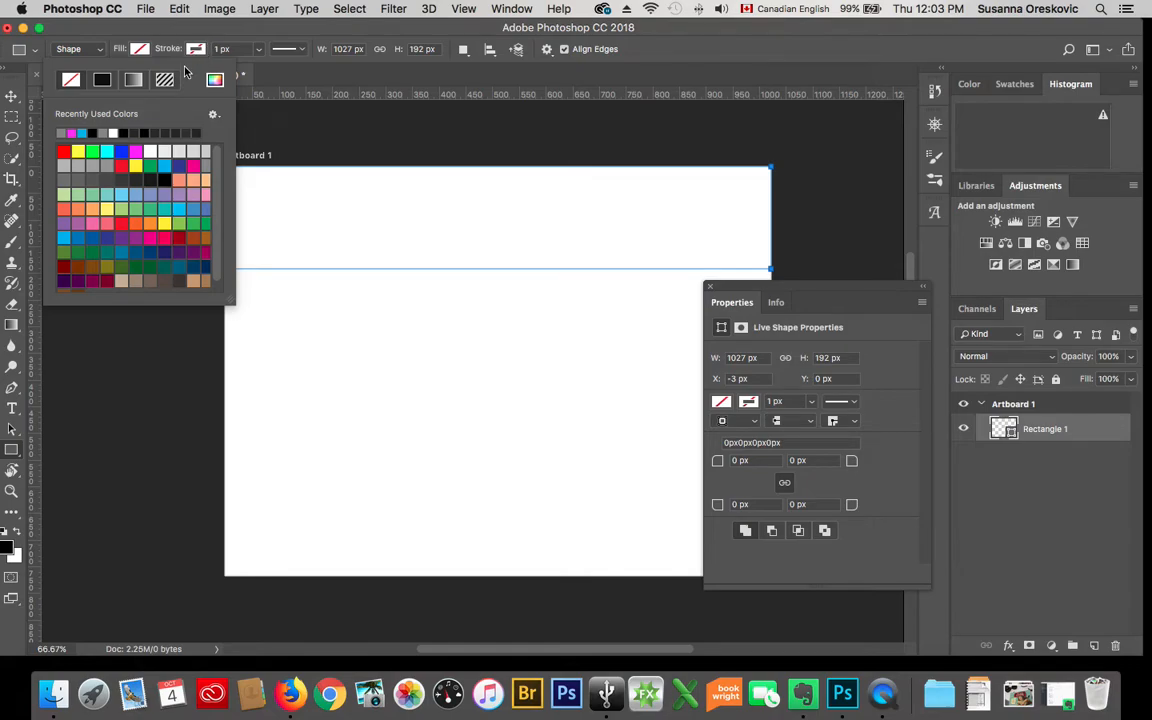
click(138, 49)
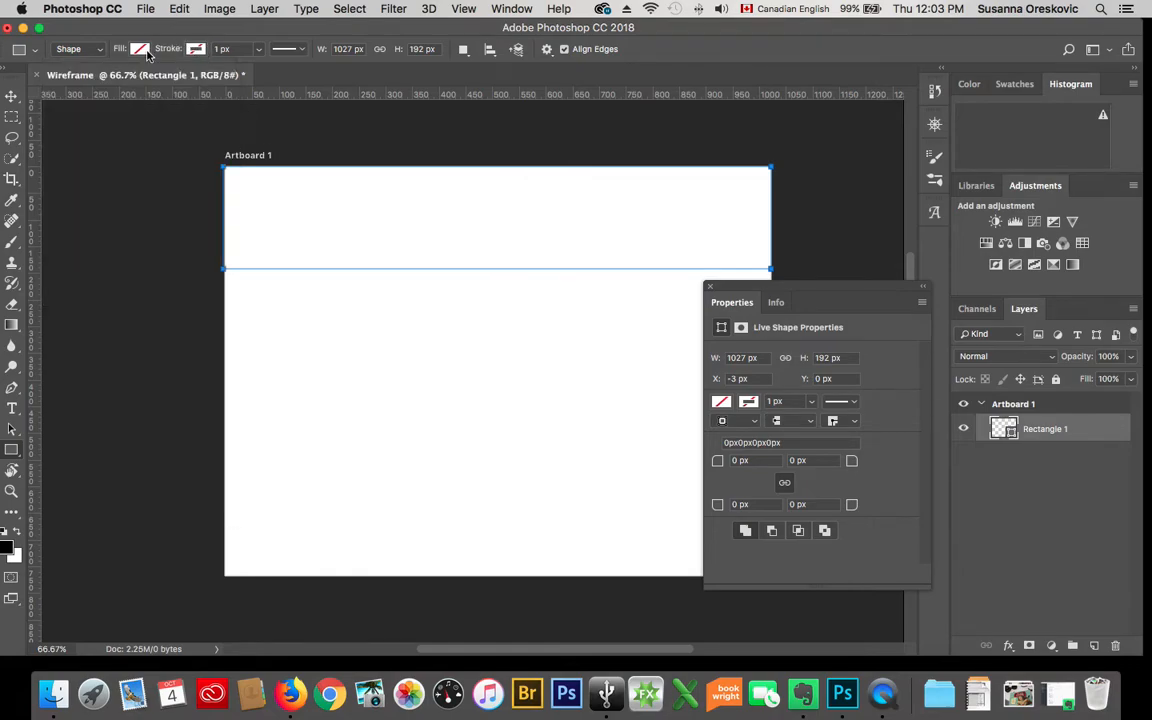
click(710, 287)
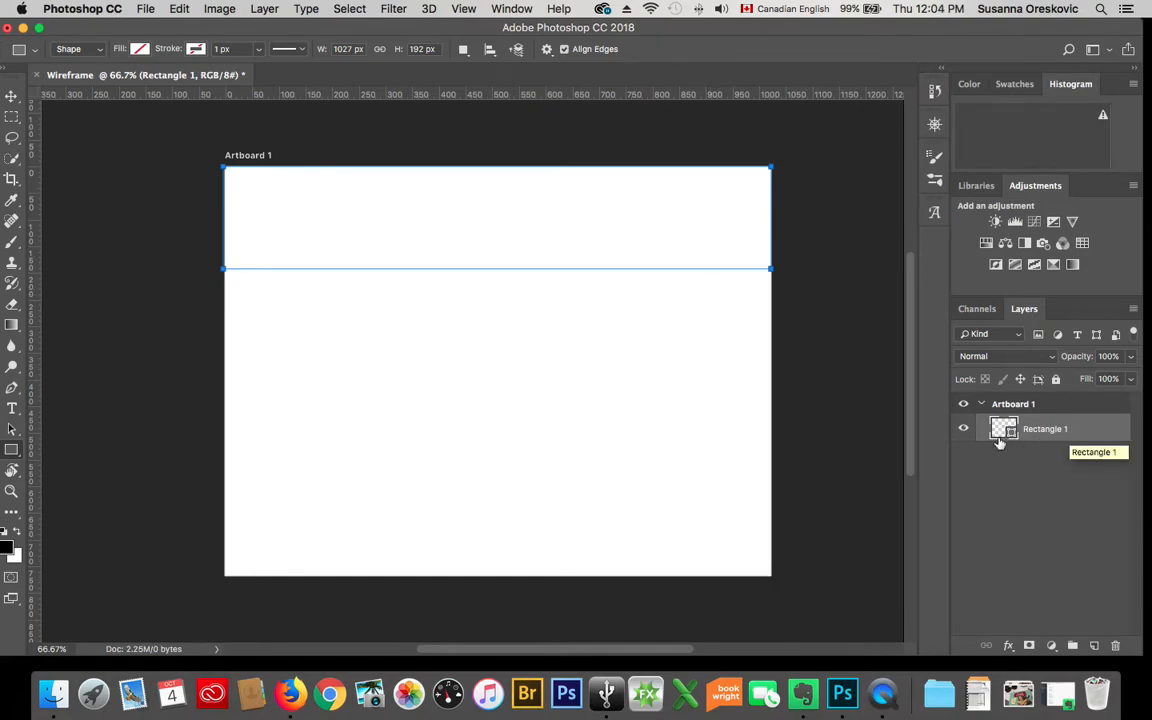
- Toggle the rectangle layer's visibility off and on to check its outline on the artboard
click(964, 430)
click(964, 430)
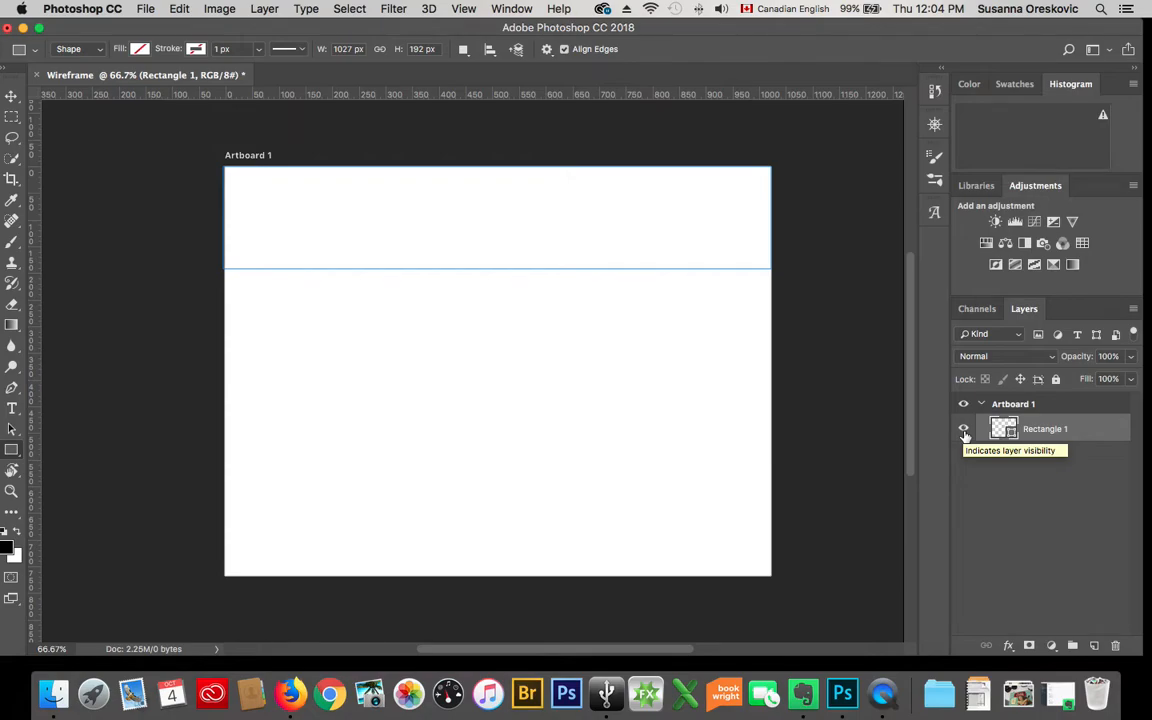
click(964, 430)
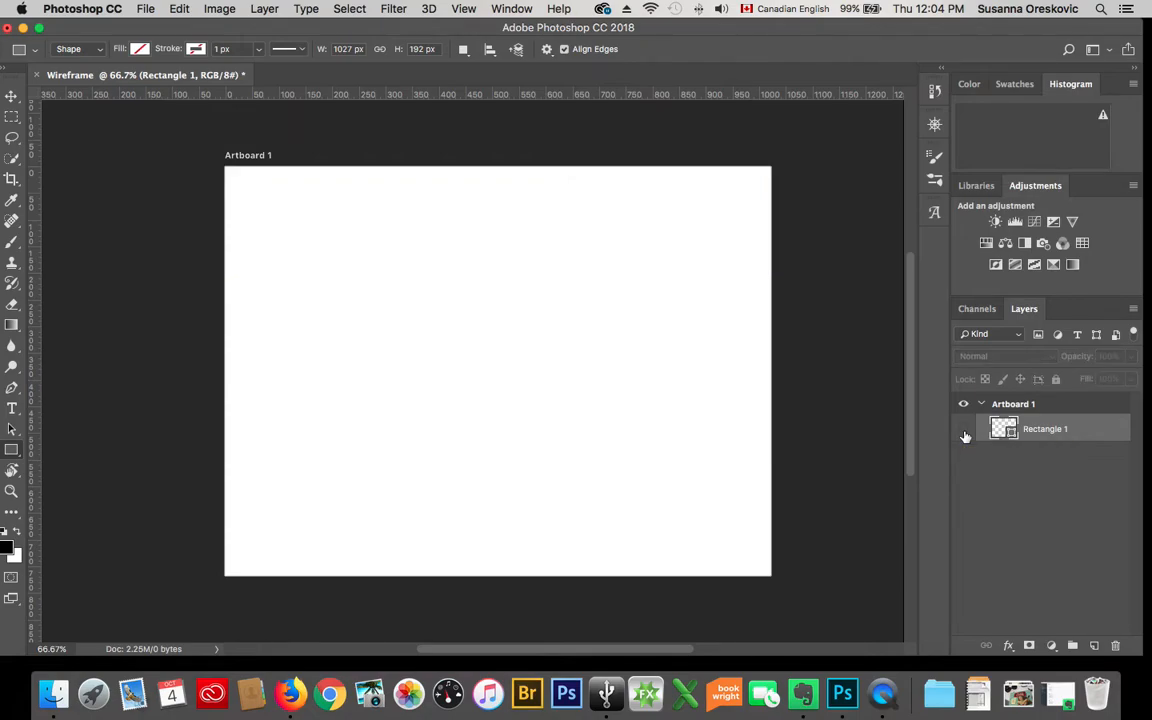
click(964, 430)
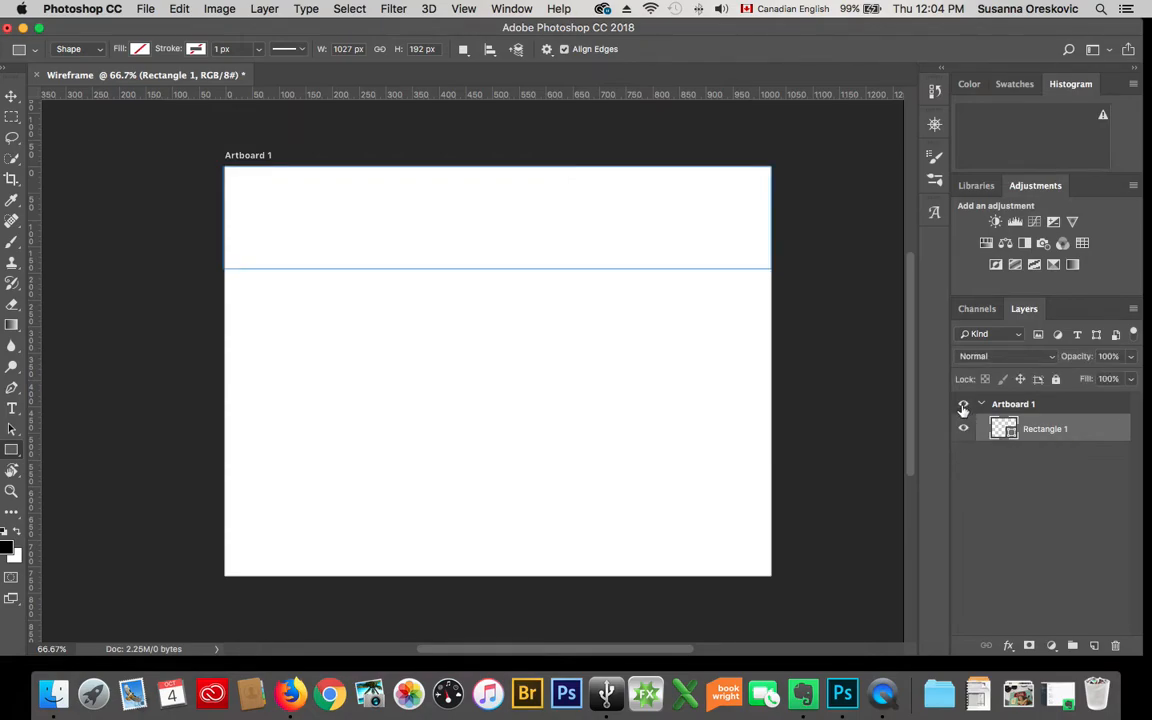
click(965, 431)
click(965, 431)
- Give the unfilled rectangle at the artboard's upper edge a solid black stroke
click(182, 49)
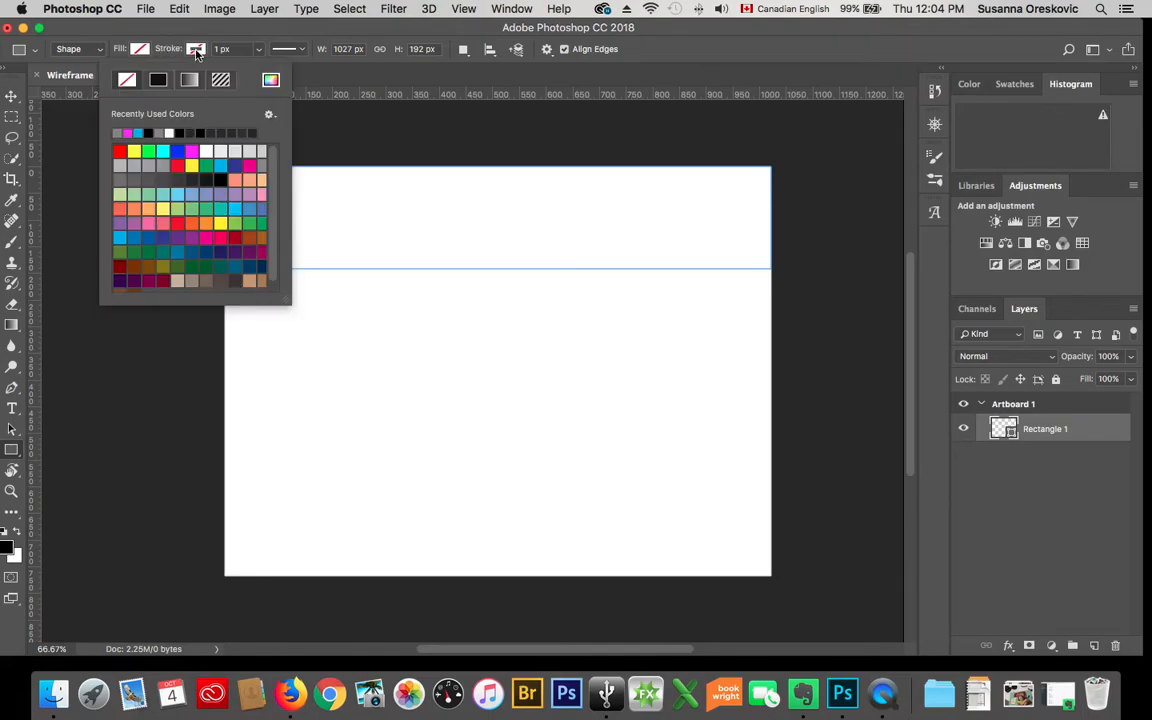
click(158, 81)
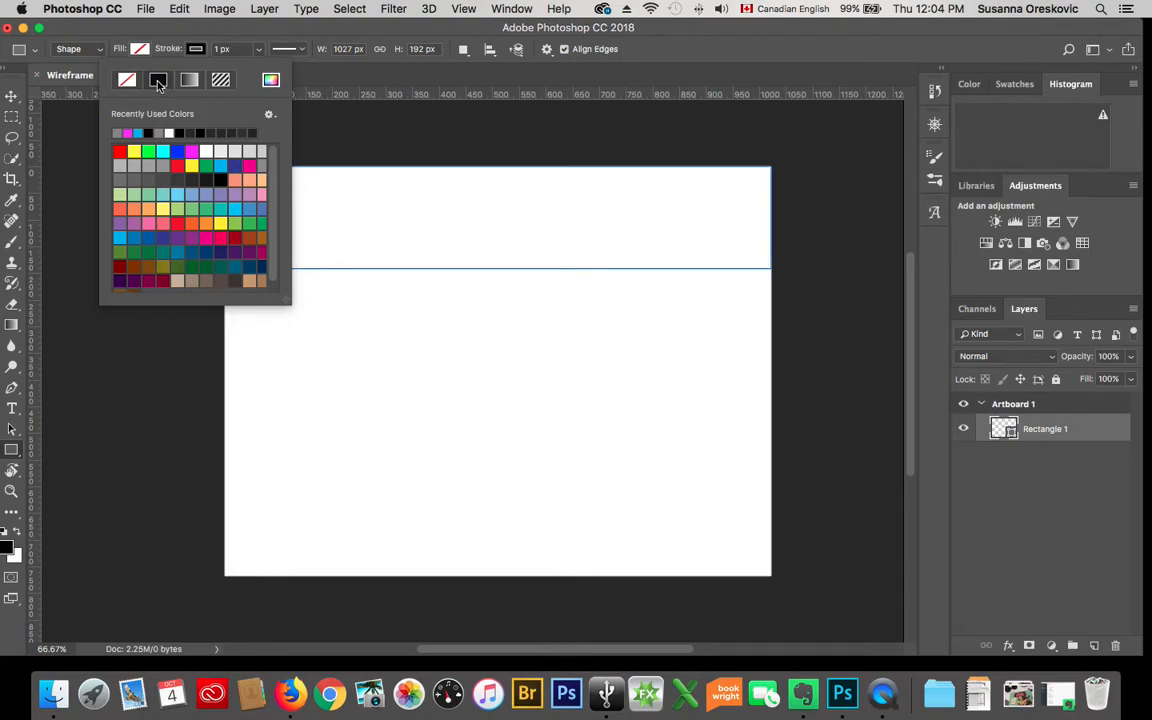
scroll(158, 83, down, 1)
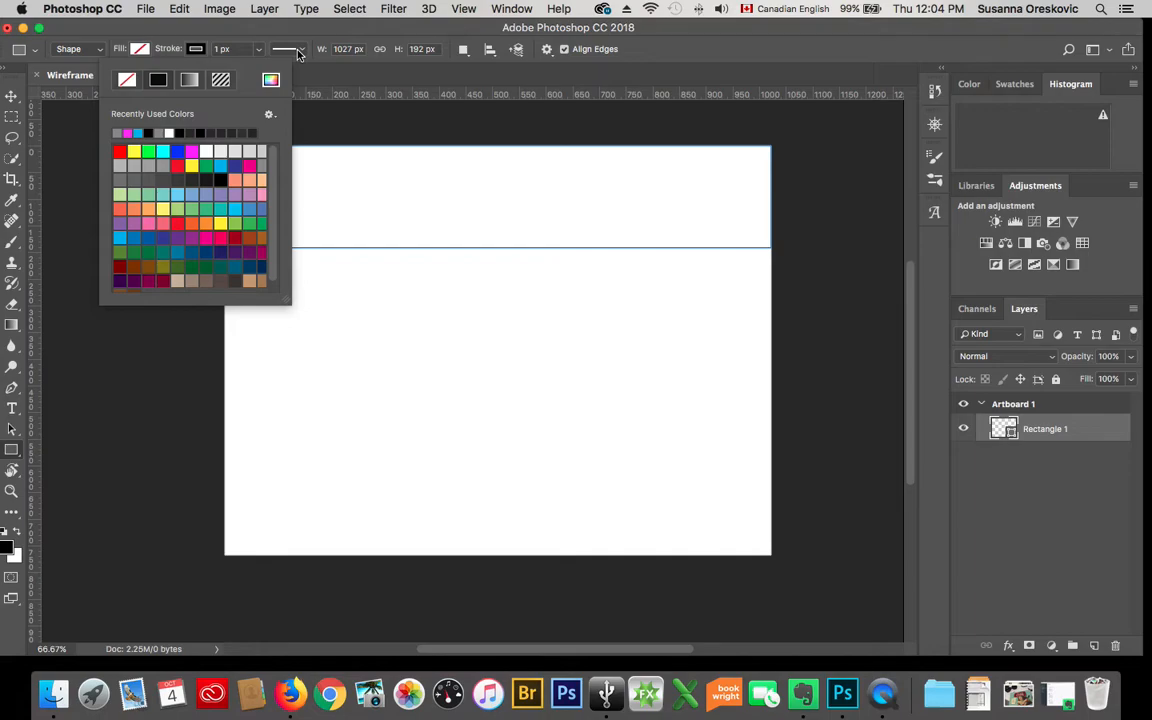
click(1052, 437)
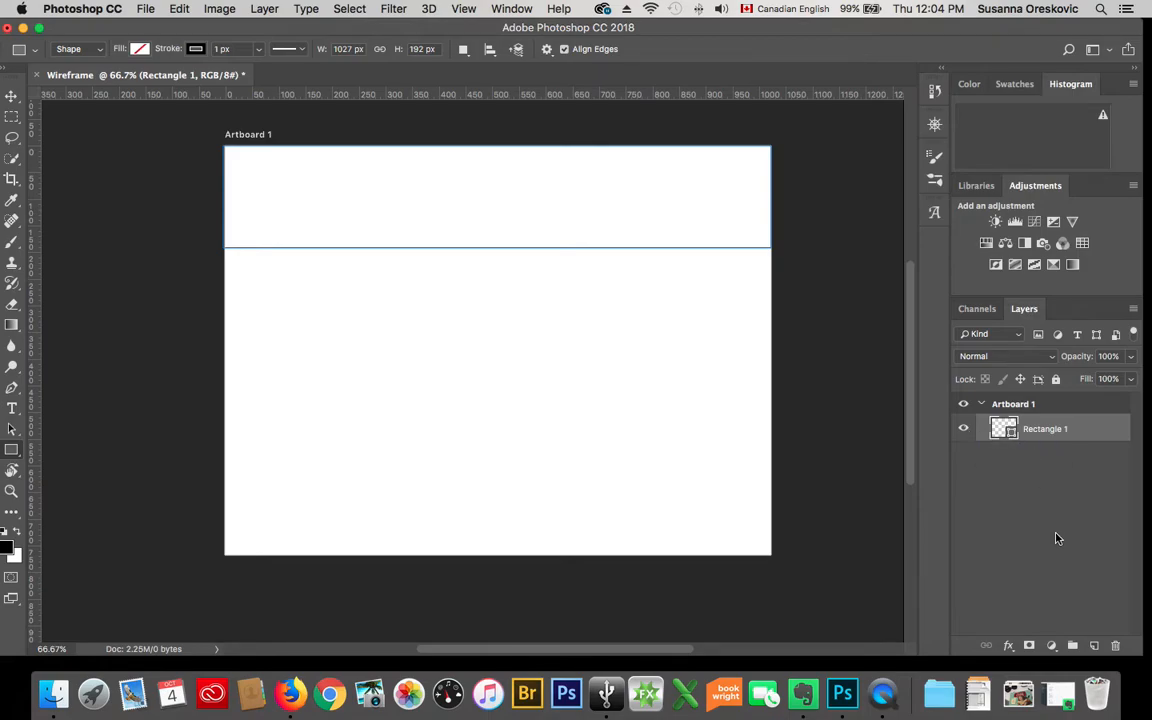
- Rename the rectangle's layer as header
double_click(1042, 429)
text(header)
key(Return)
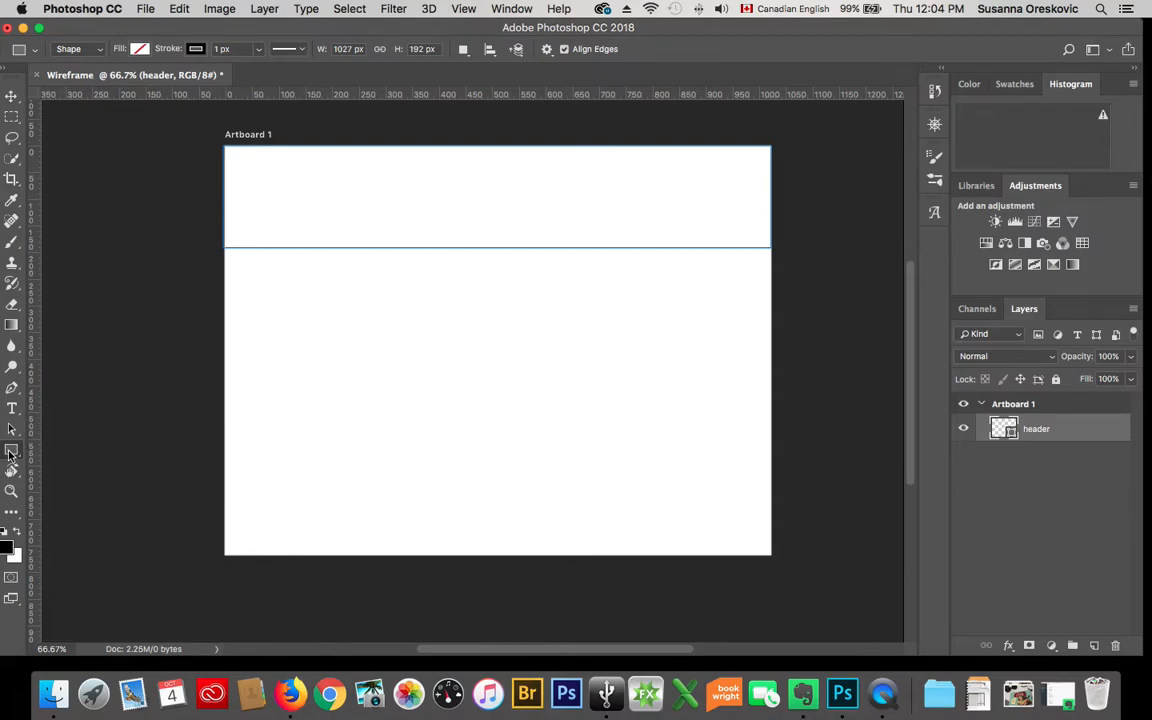
- Draw a full-width rectangle about 1026 x 81 px directly below the header and fill it with light gray
mouse_move(225, 249)
mouse_down()
mouse_move(290, 287)
mouse_move(771, 291)
mouse_up()
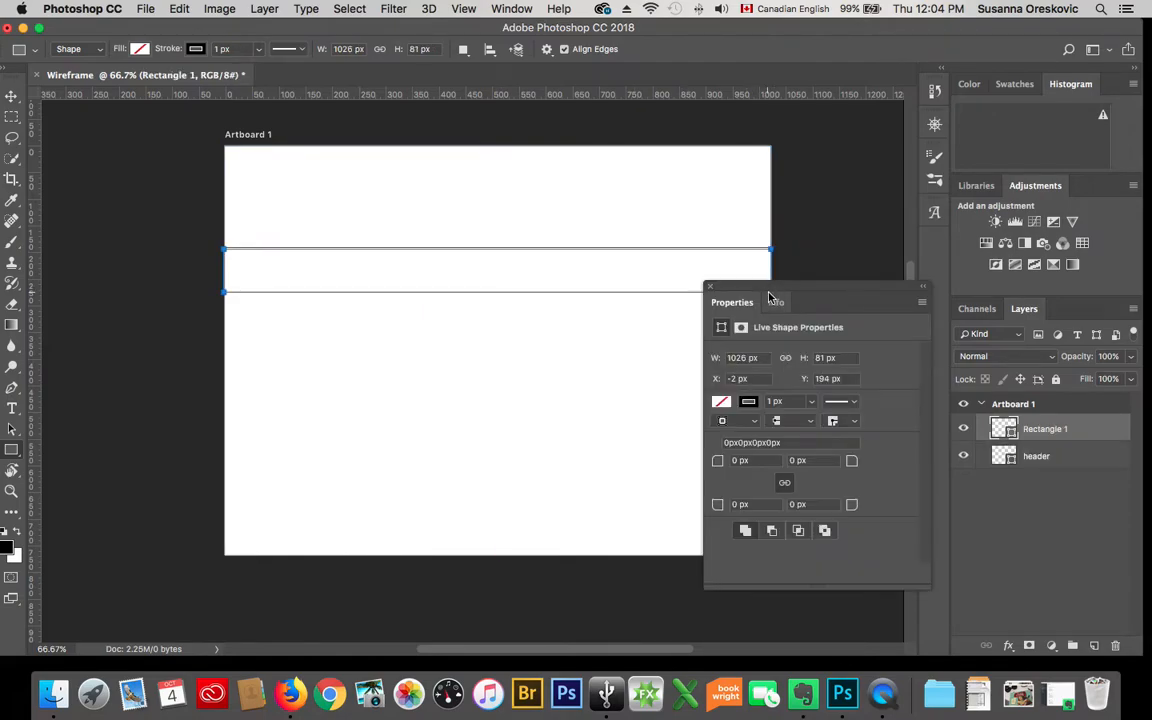
click(721, 401)
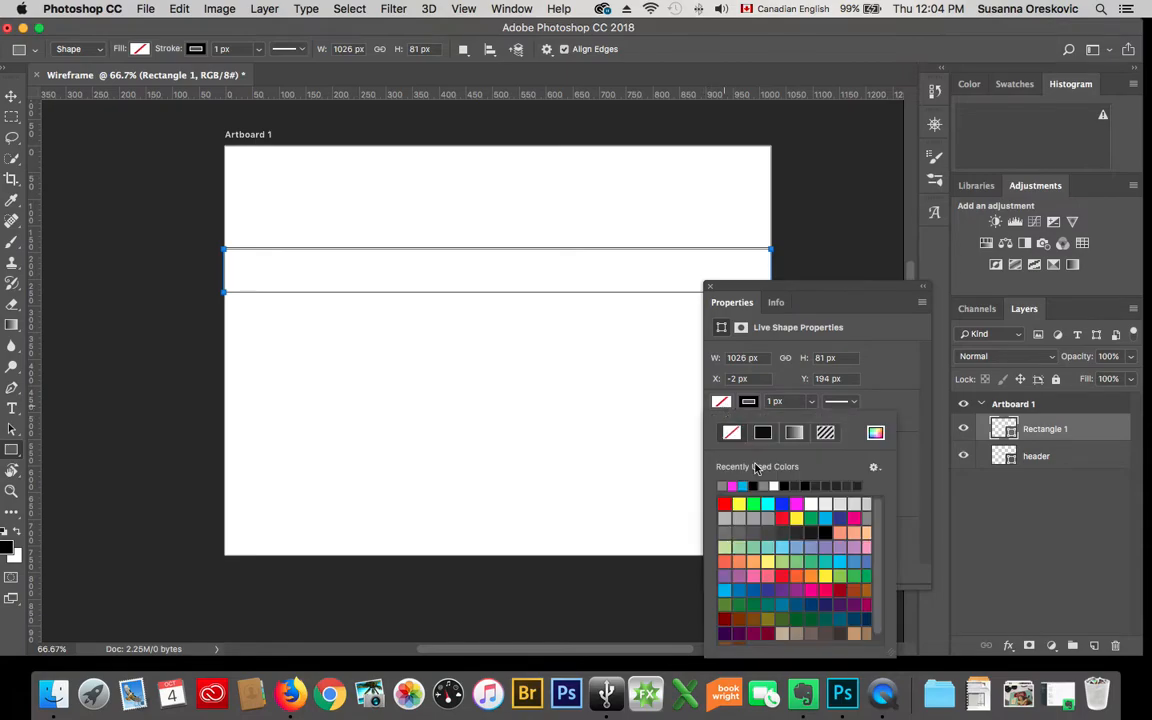
click(722, 486)
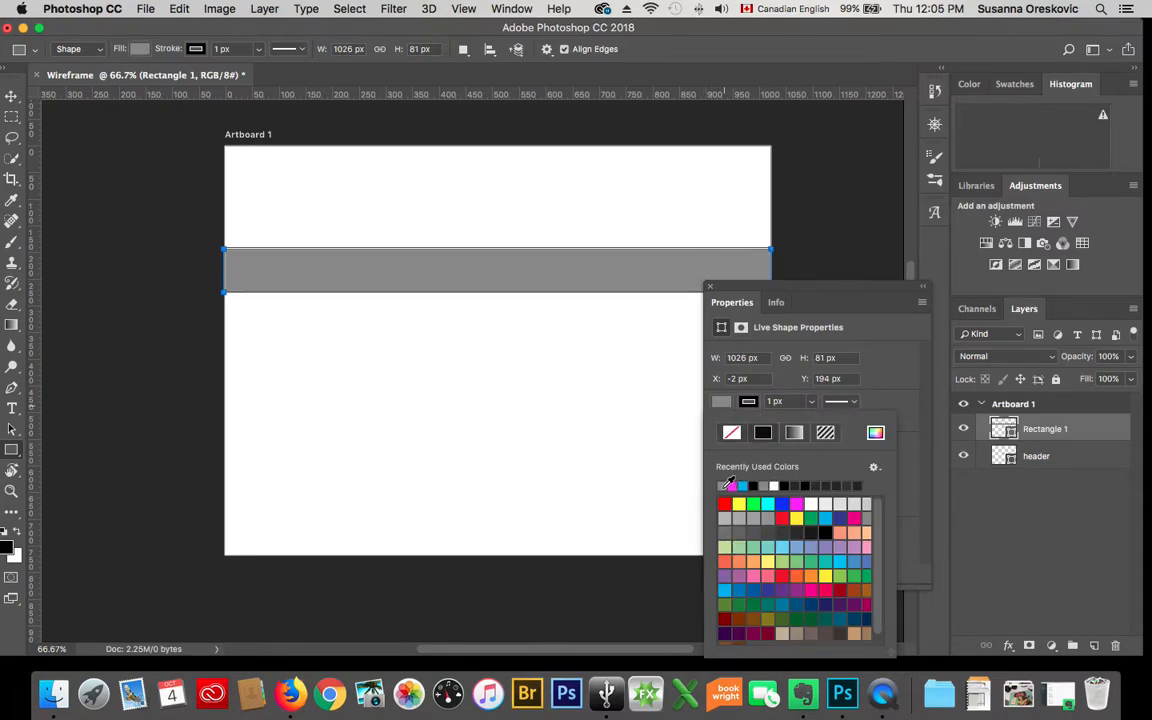
click(724, 516)
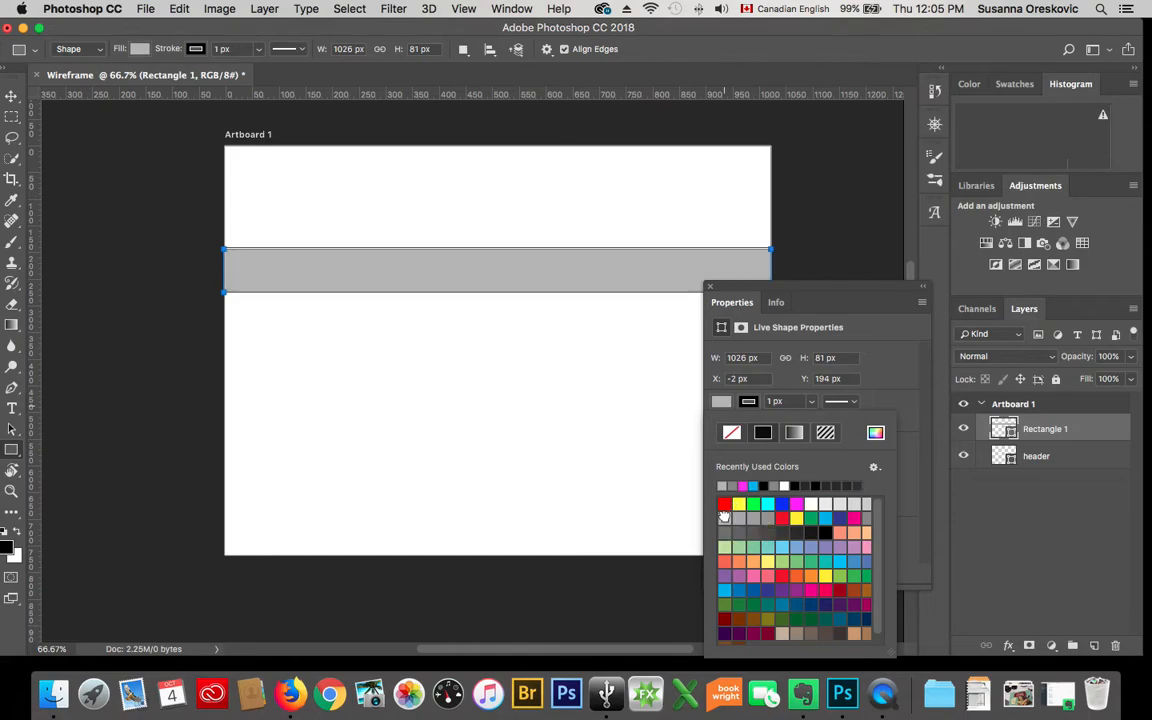
click(710, 287)
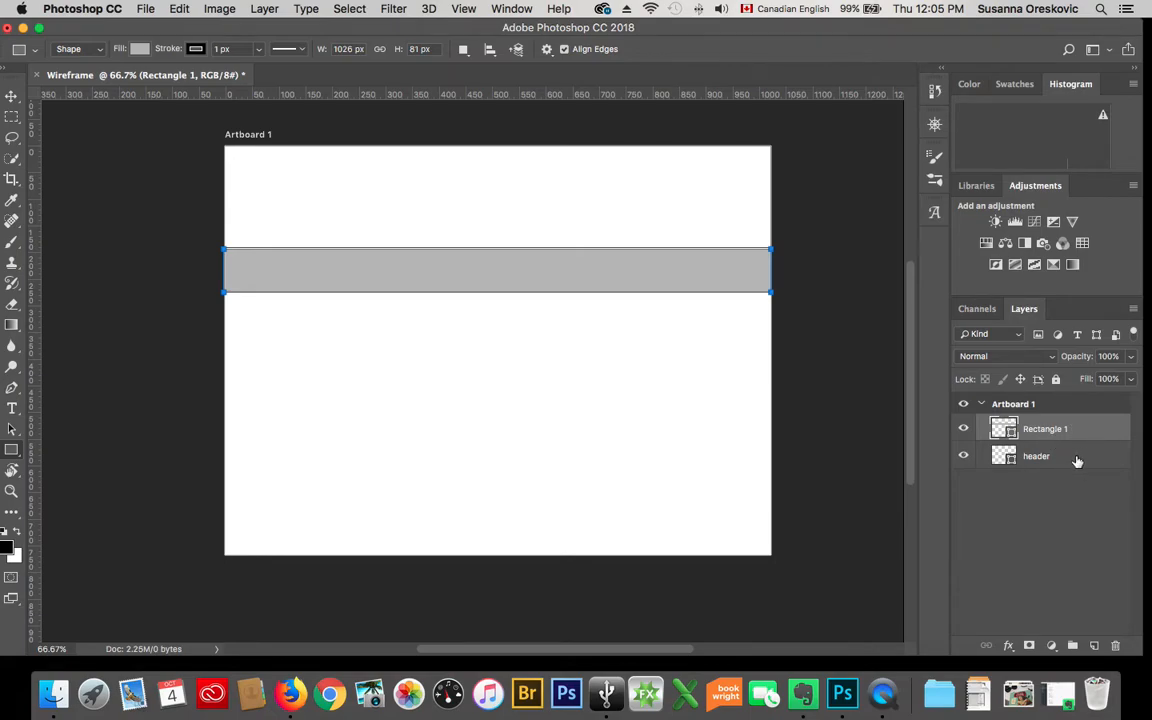
- Rename the gray rectangle's layer as navigation bar
double_click(1044, 429)
text(header)
text(navigatio)
text(n bar)
key(Return)
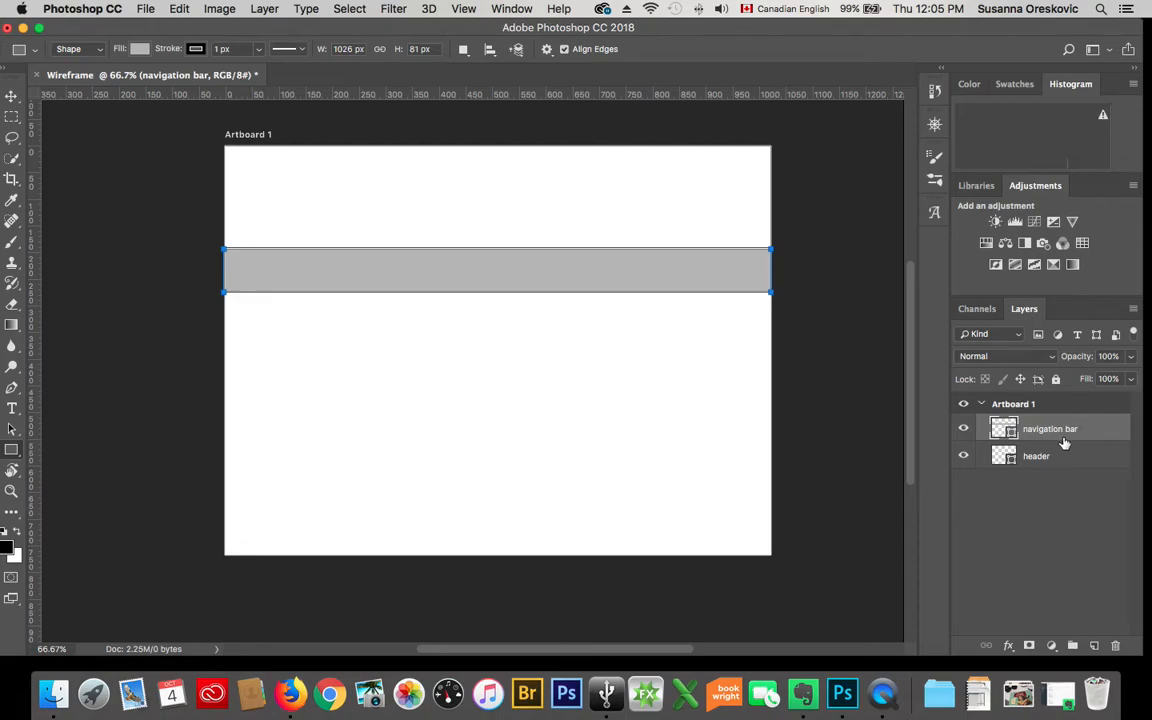
- Toggle the visibility of the navigation bar and header layers to check which shape each one holds
click(962, 430)
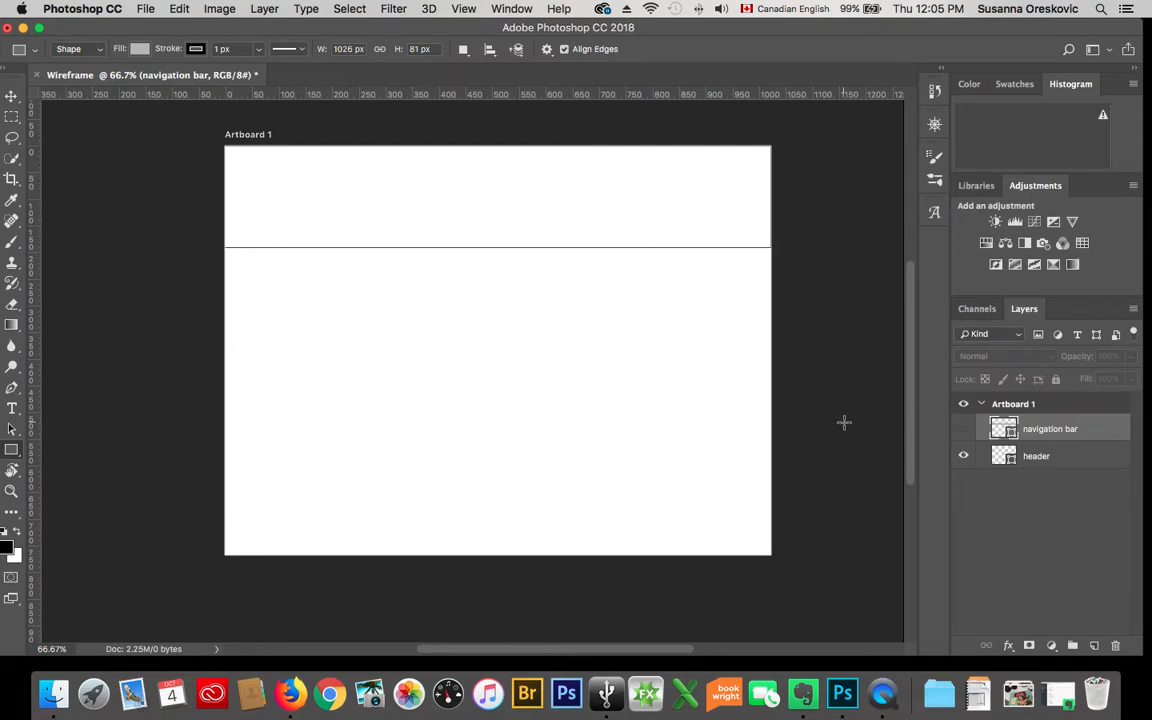
click(963, 430)
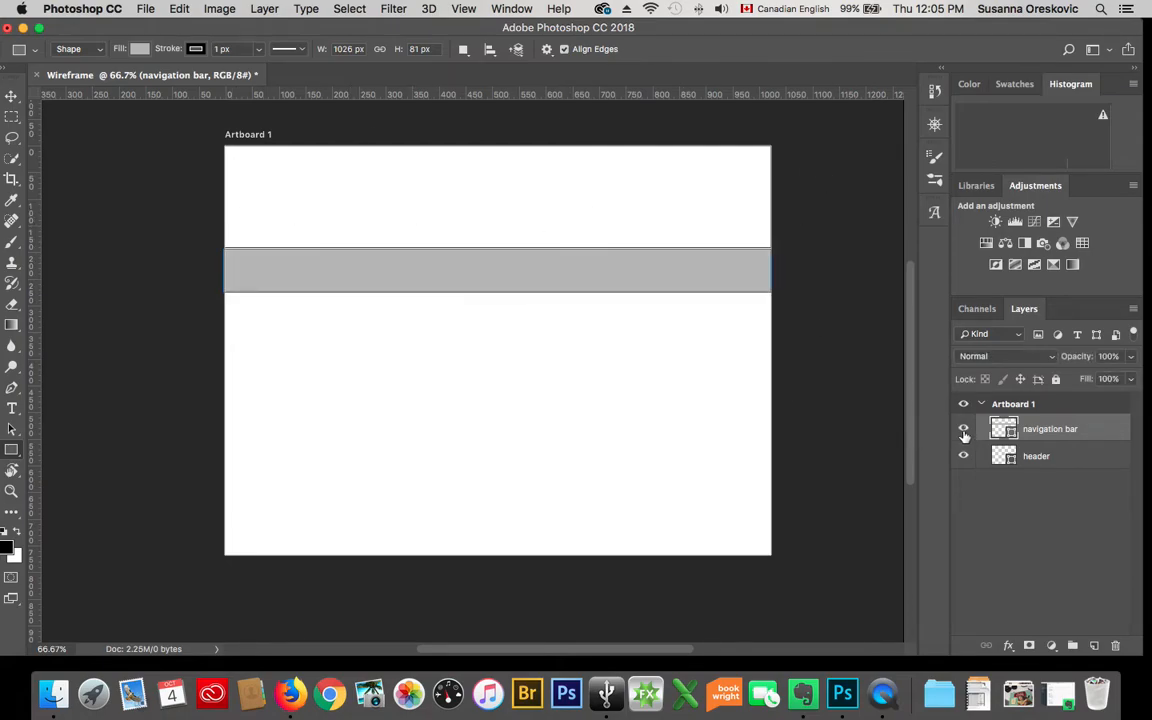
click(963, 457)
click(963, 458)
click(964, 430)
click(964, 431)
- Inspect the header shape's solid color and its hex value in the Color Picker
click(1003, 458)
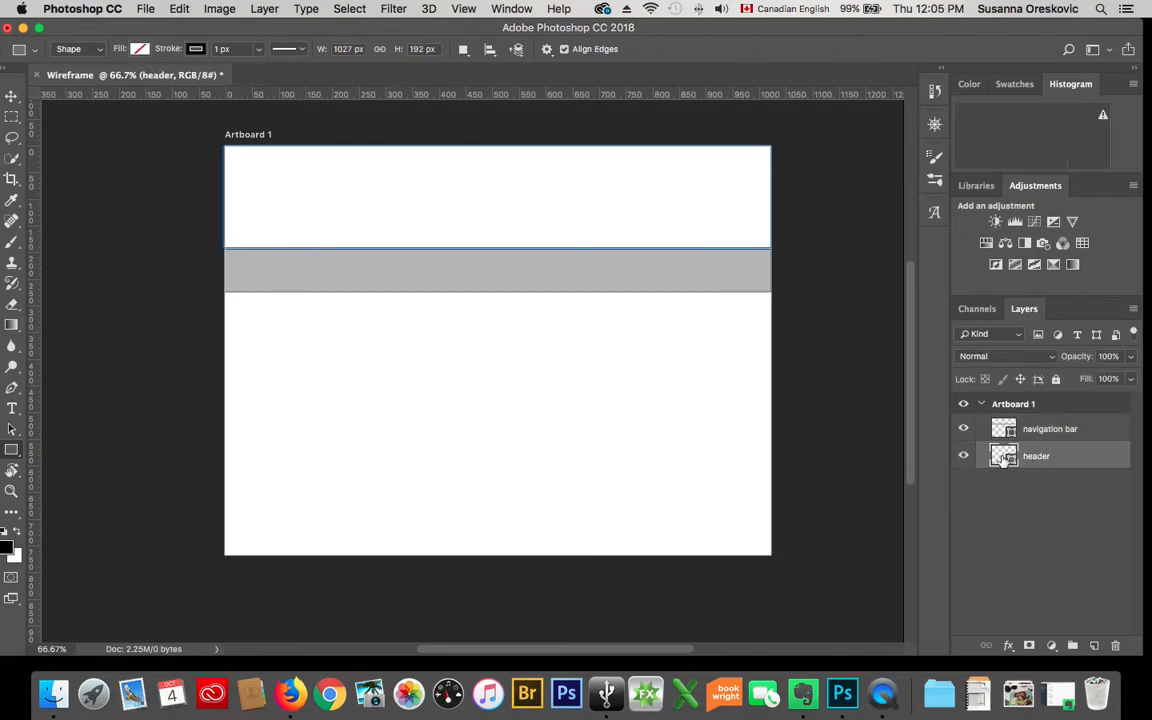
double_click(1003, 457)
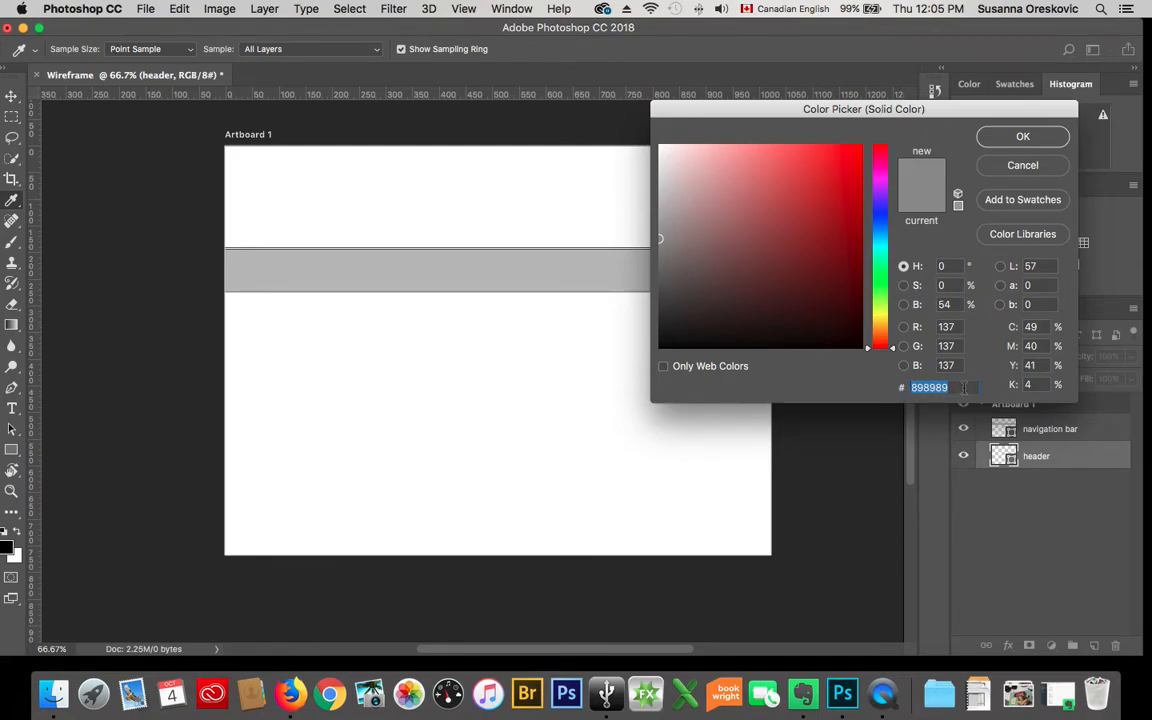
click(960, 387)
click(1018, 140)
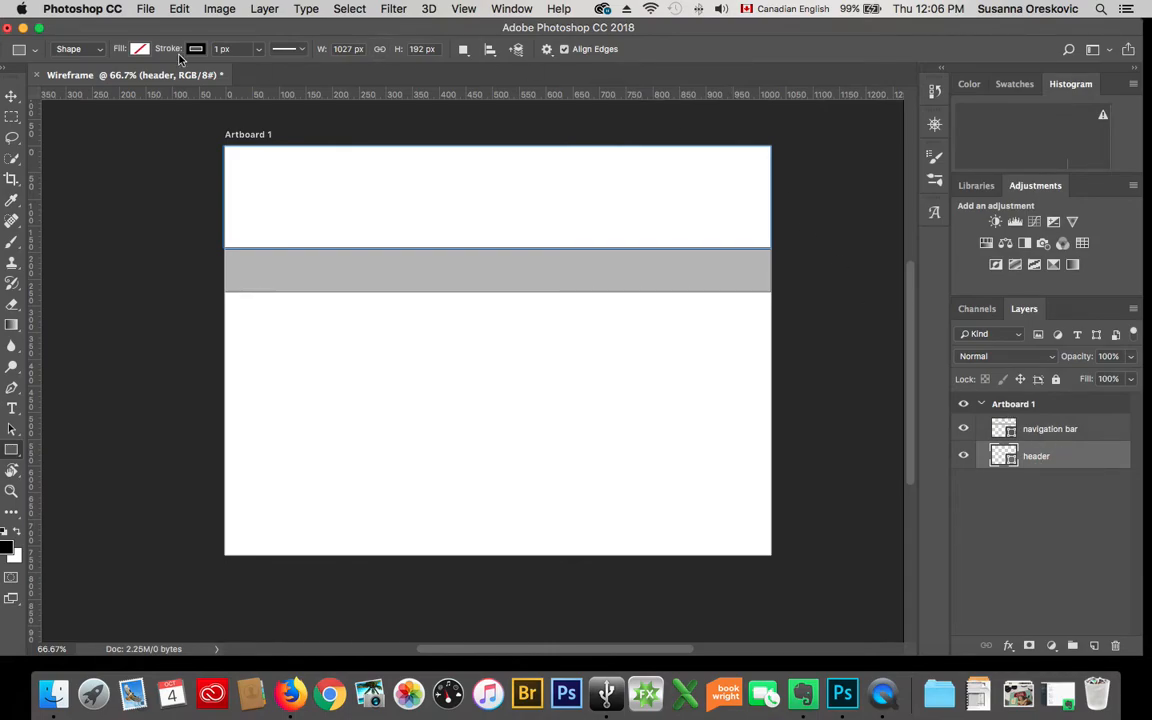
- Fill the header rectangle with solid dark gray
click(126, 49)
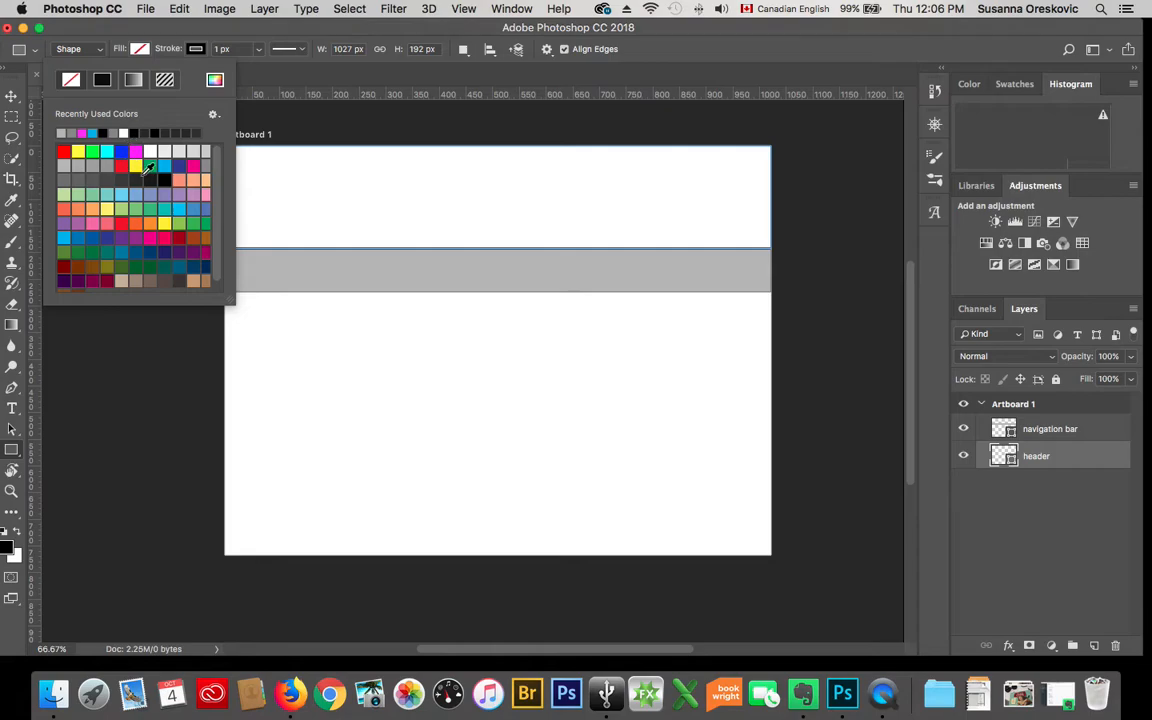
click(91, 180)
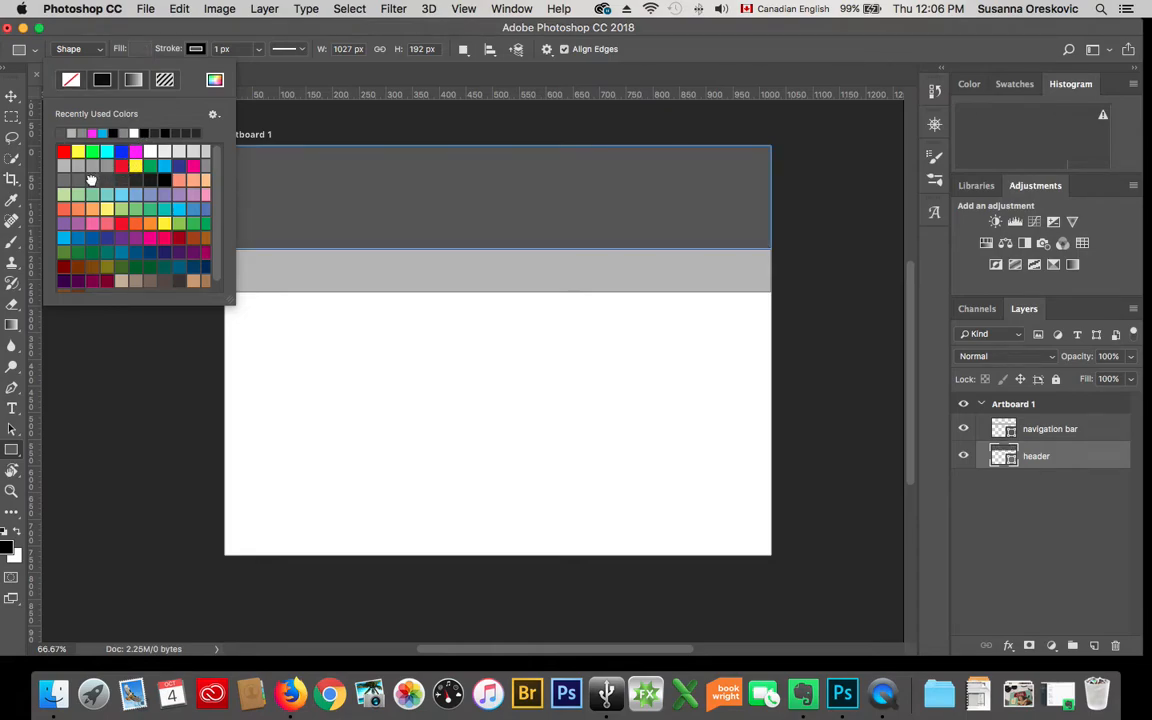
click(137, 51)
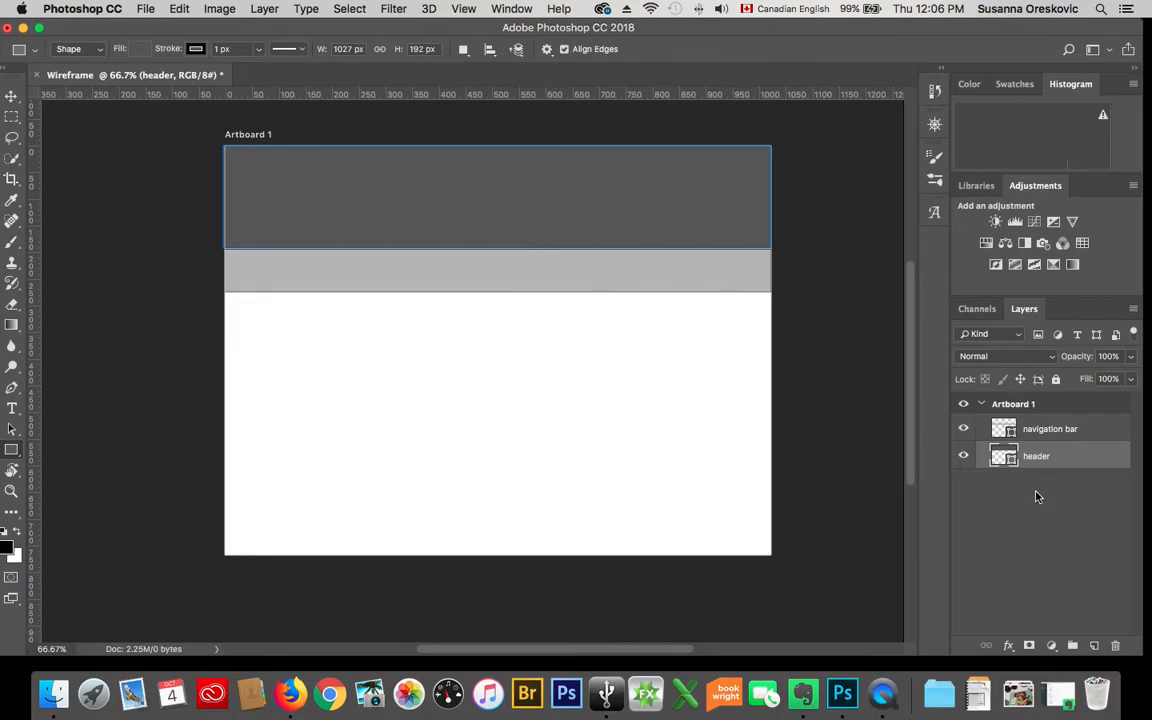
- Draw a full-width rectangle about 1024 x 97 px along the artboard's bottom edge, with no fill and a dark gray stroke
click(1090, 428)
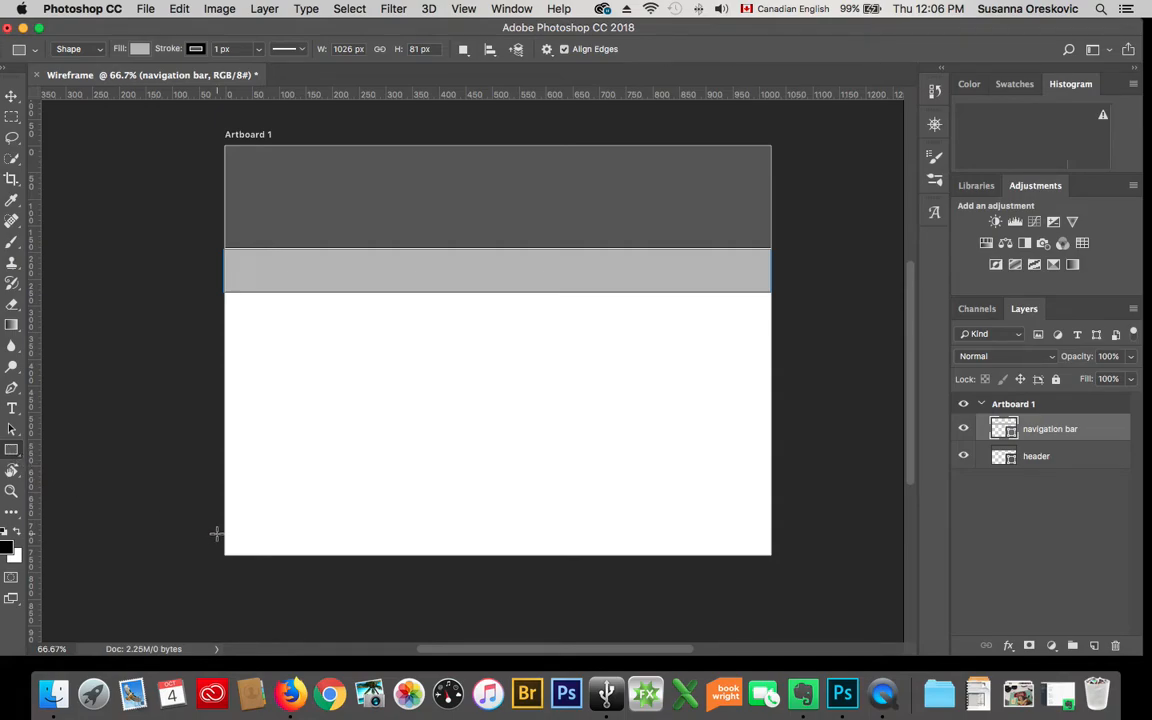
mouse_move(225, 505)
mouse_down()
mouse_move(228, 545)
mouse_move(771, 558)
mouse_up()
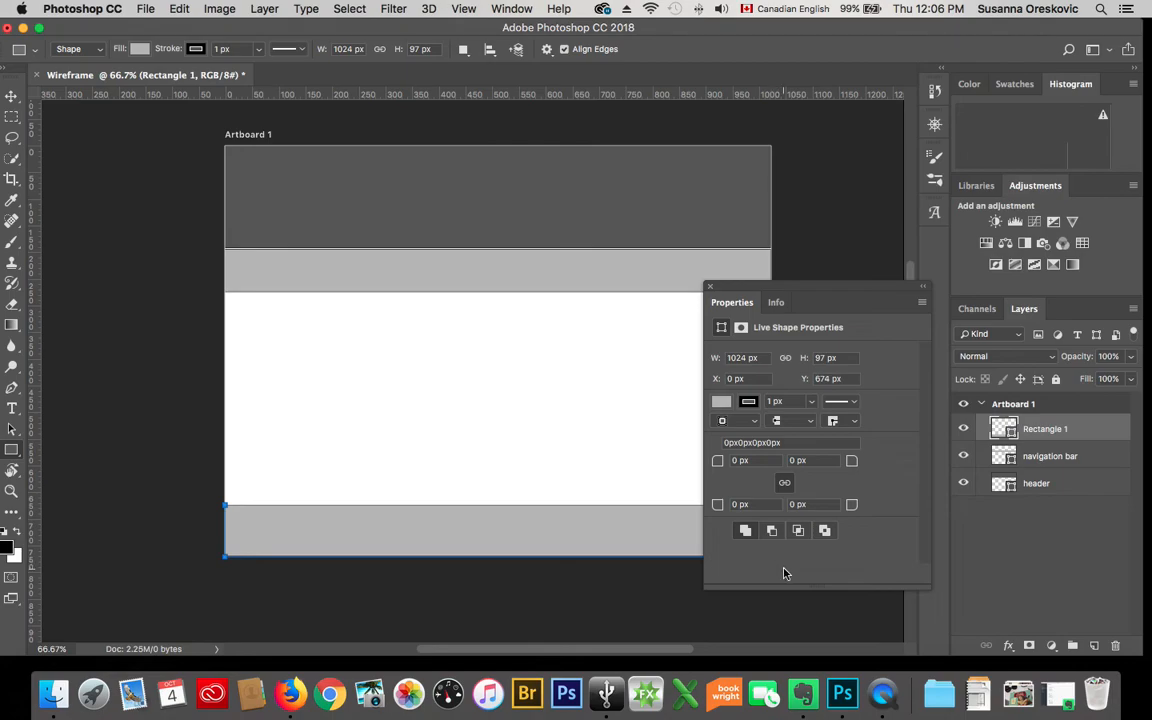
scroll(784, 573, right, 1)
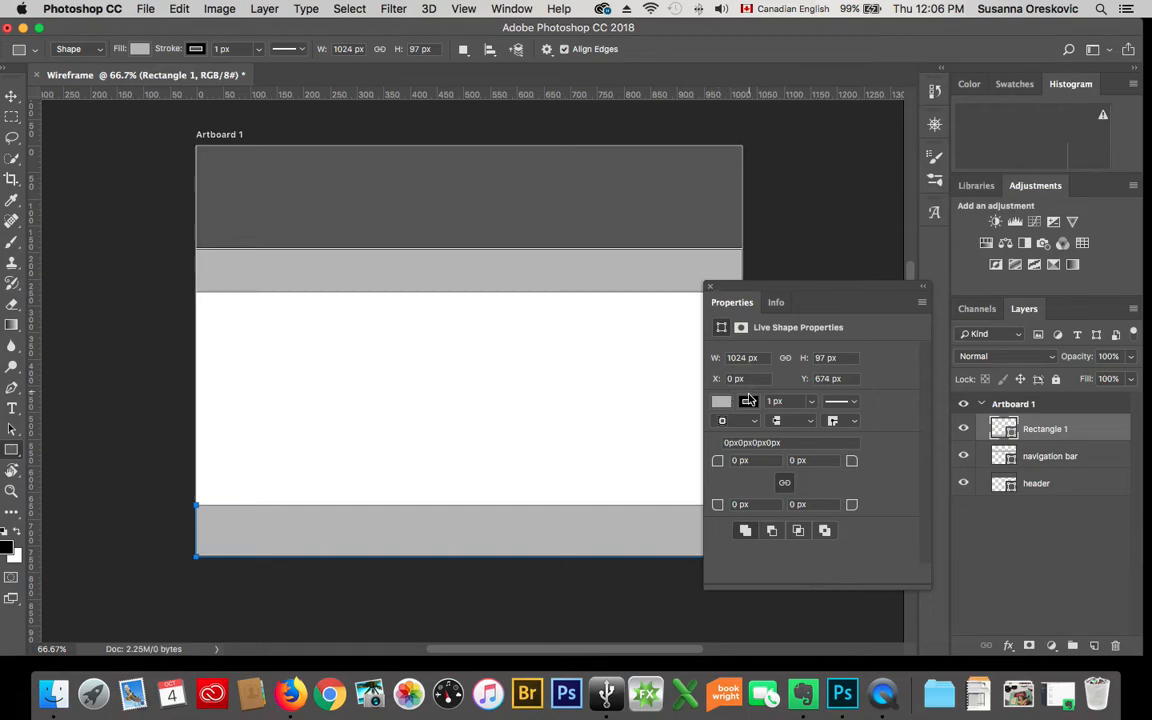
click(721, 402)
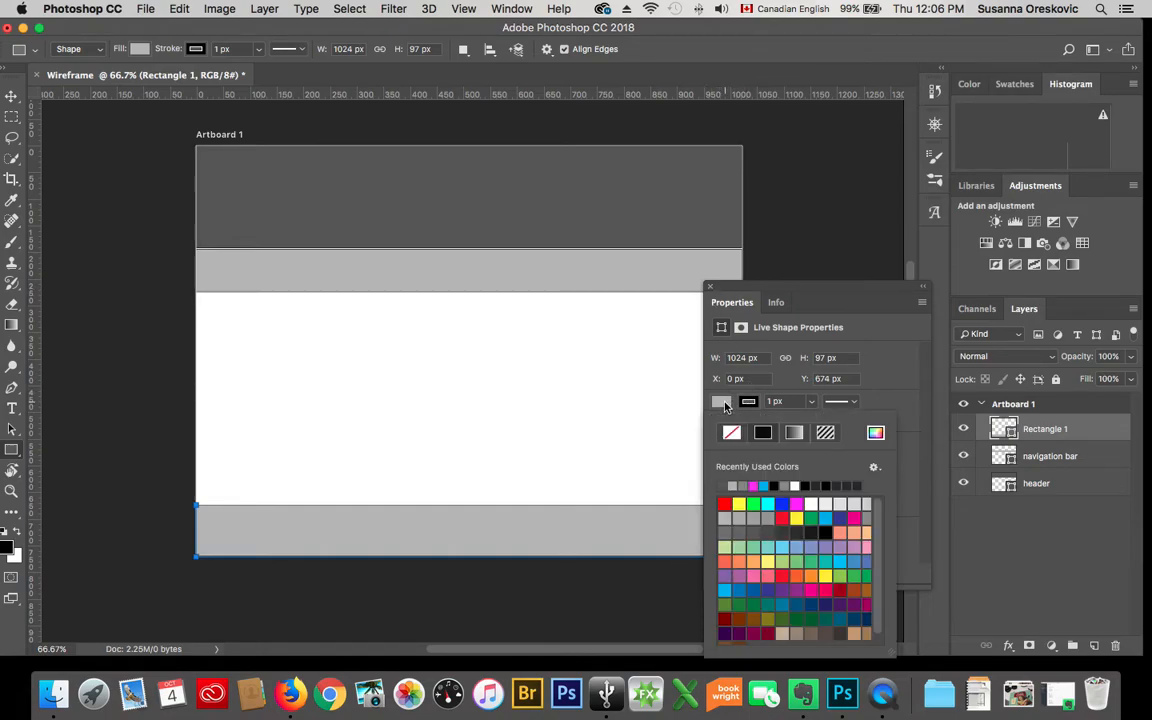
click(731, 433)
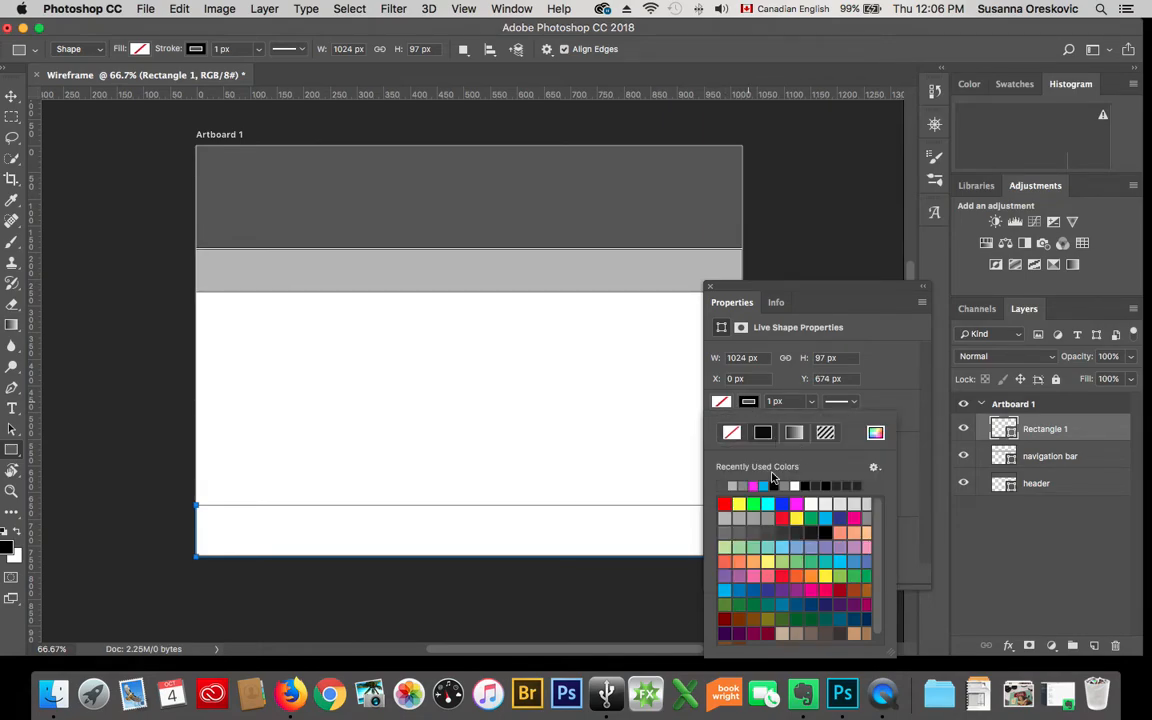
click(725, 487)
click(709, 289)
- Rename the bottom rectangle's layer as footer
double_click(1036, 430)
text(footer)
key(Return)
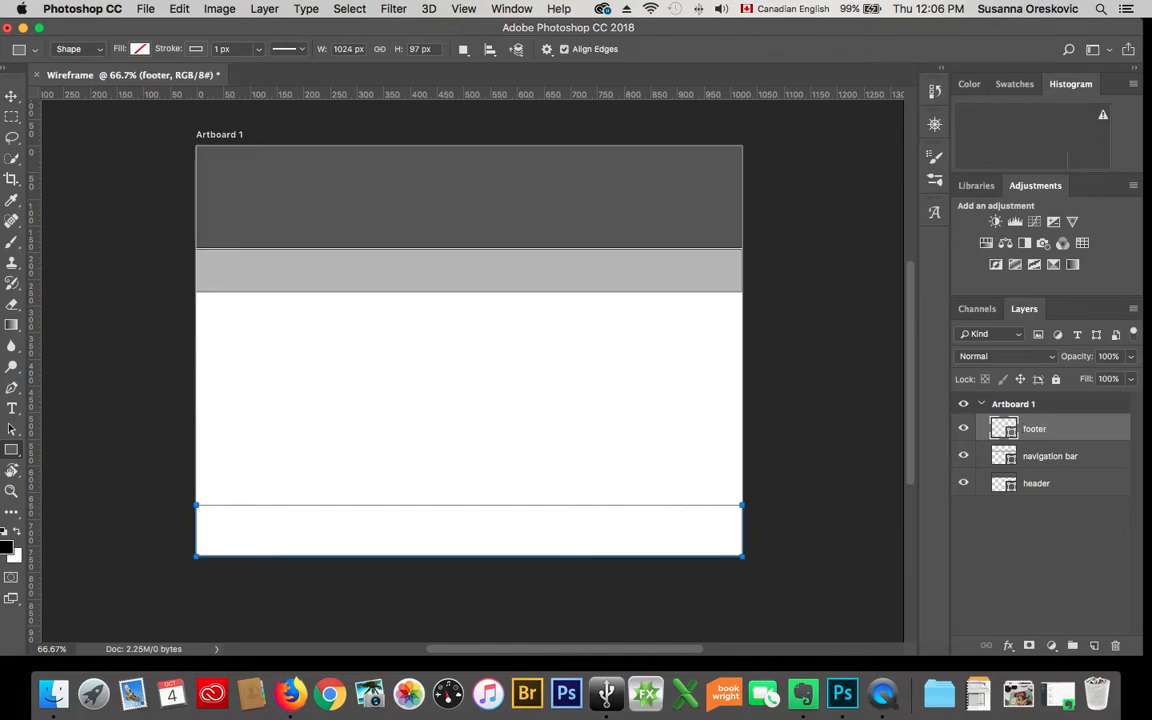
- Toggle the footer layer's visibility to check which shape it holds, leaving the layer shown and selected
click(1067, 456)
click(965, 430)
click(965, 430)
click(965, 431)
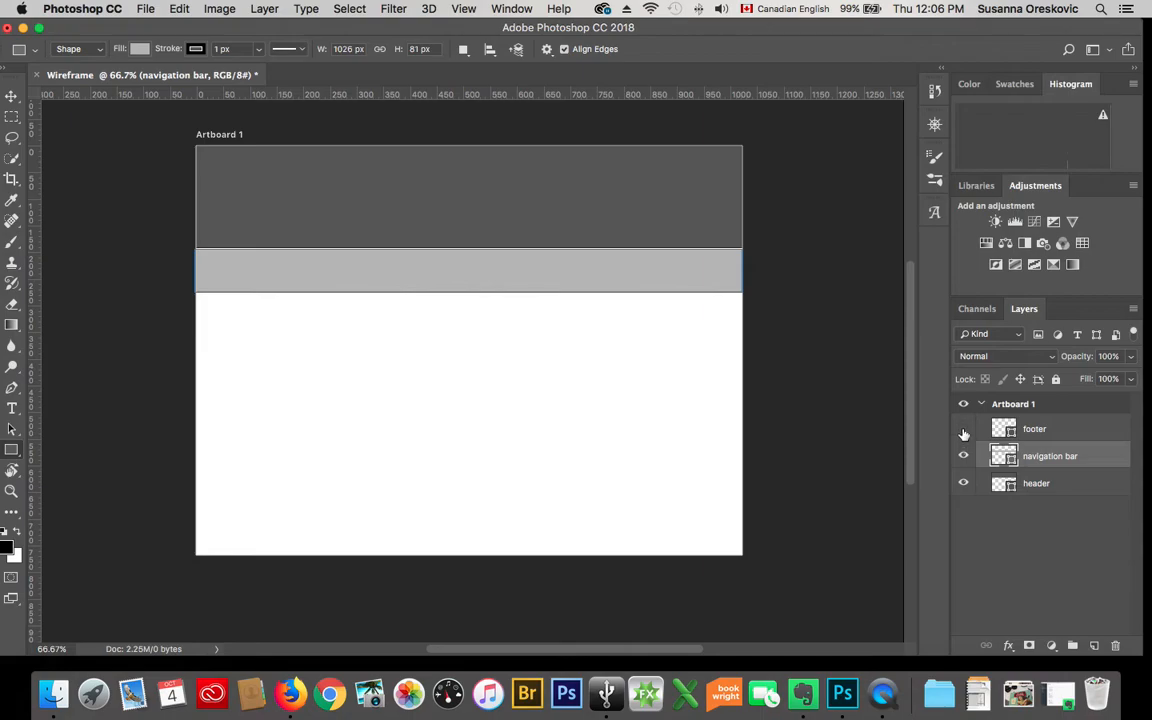
click(963, 430)
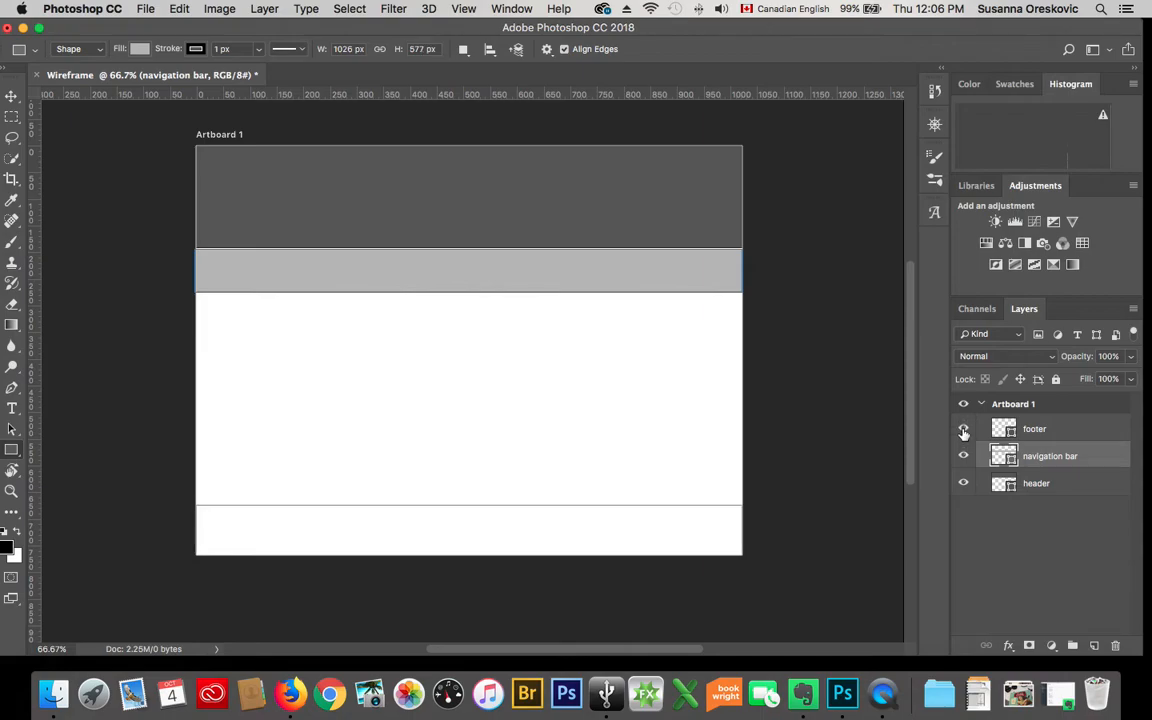
click(1077, 431)
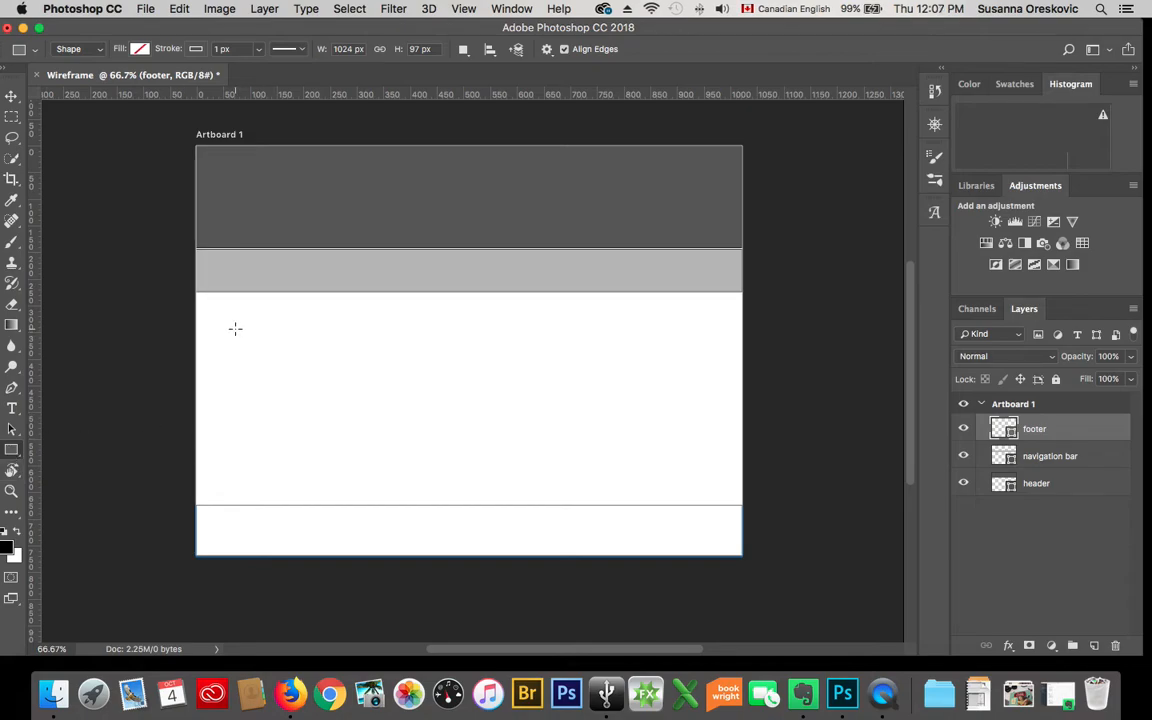
- Draw an unfilled rectangle about 212 x 179 px on the left below the navigation bar and name its layer image 1
drag(229, 329, 342, 425)
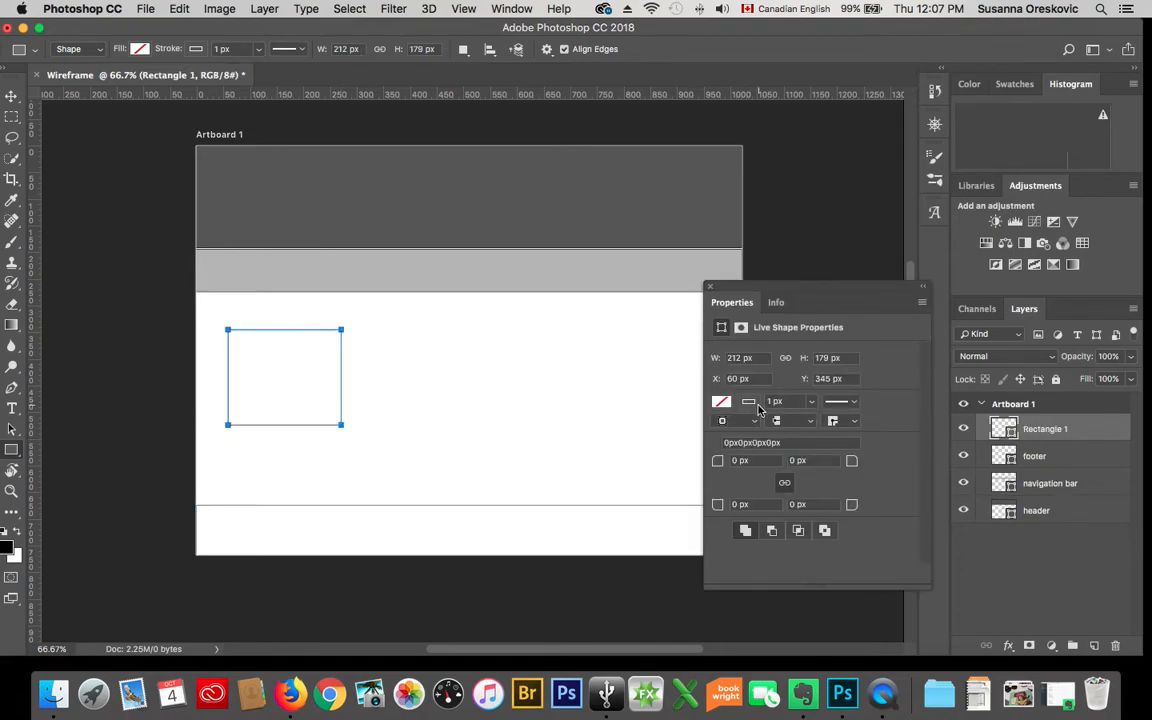
click(711, 287)
double_click(1046, 429)
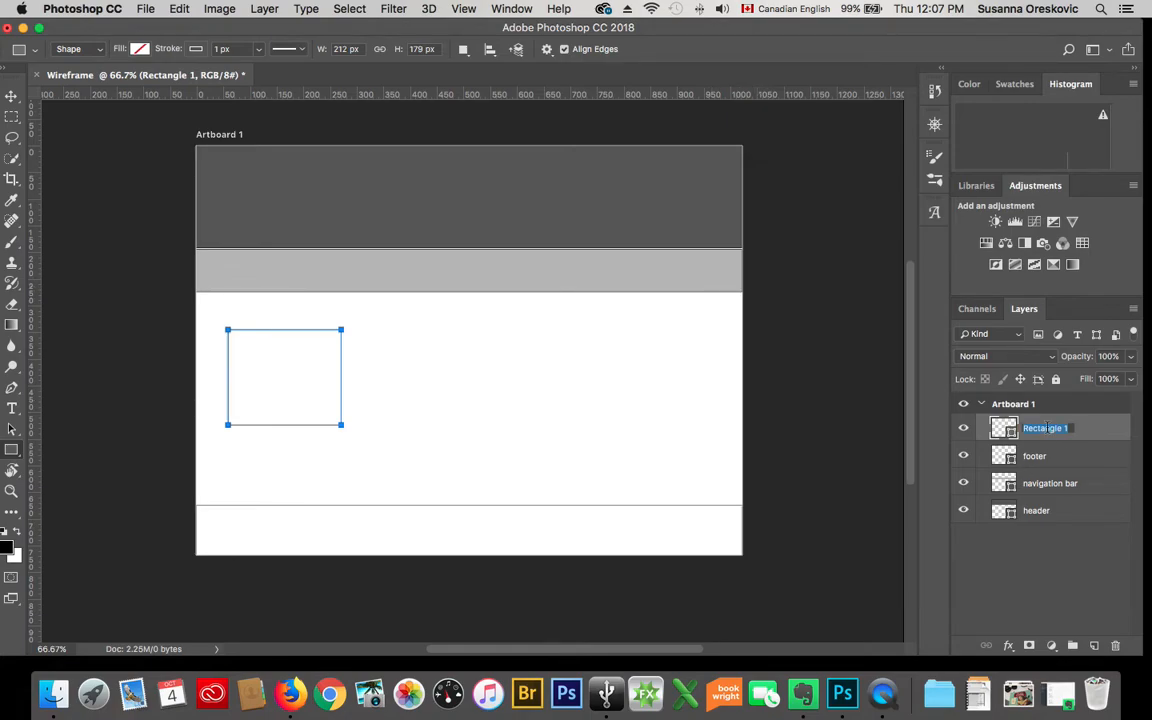
key(BackSpace)
key(Return)
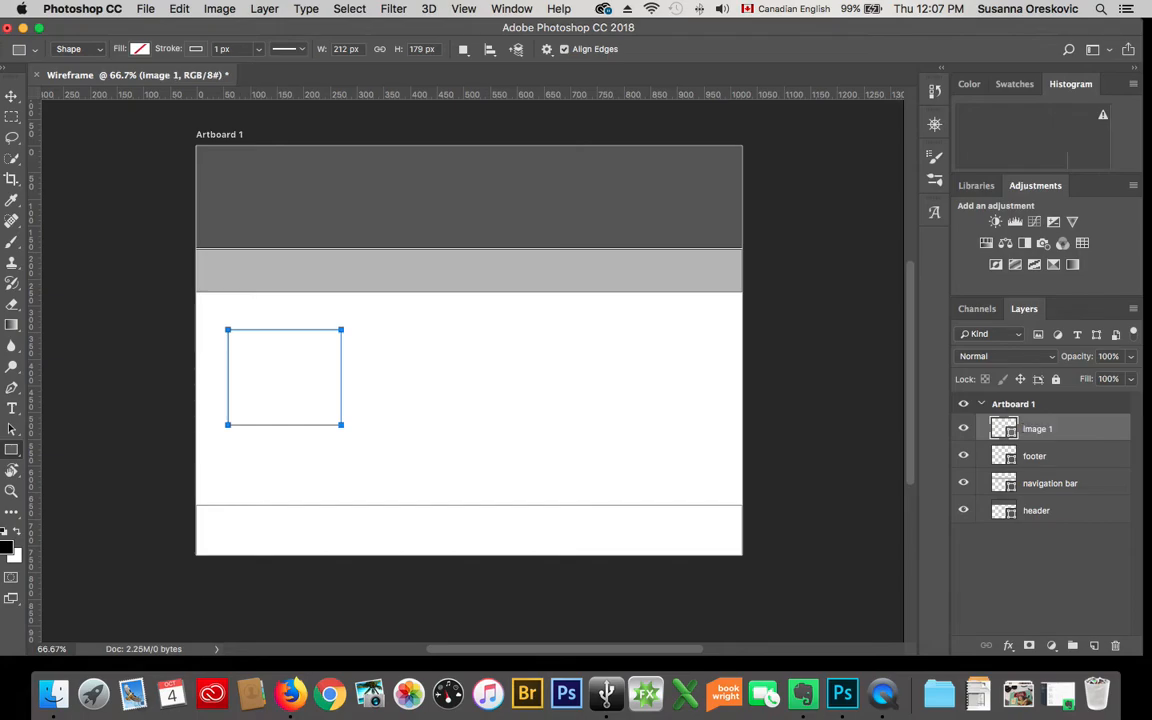
- Duplicate the image 1 layer within Artboard 1 as image 2
right_click(1084, 429)
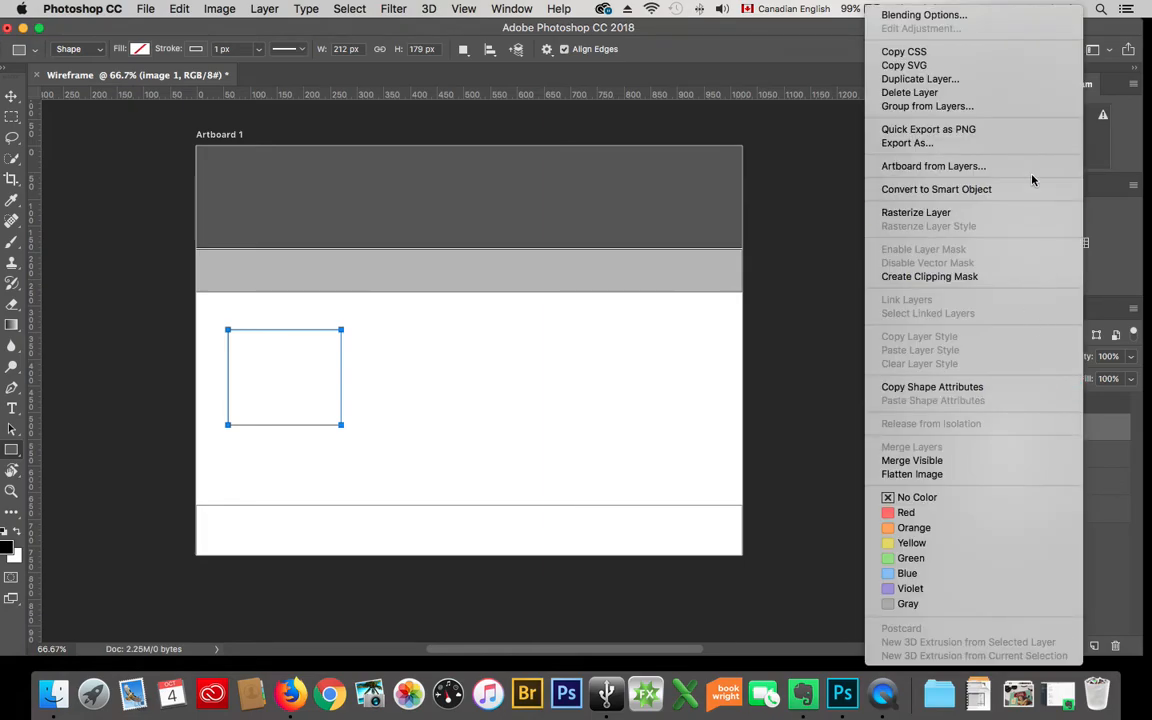
click(940, 82)
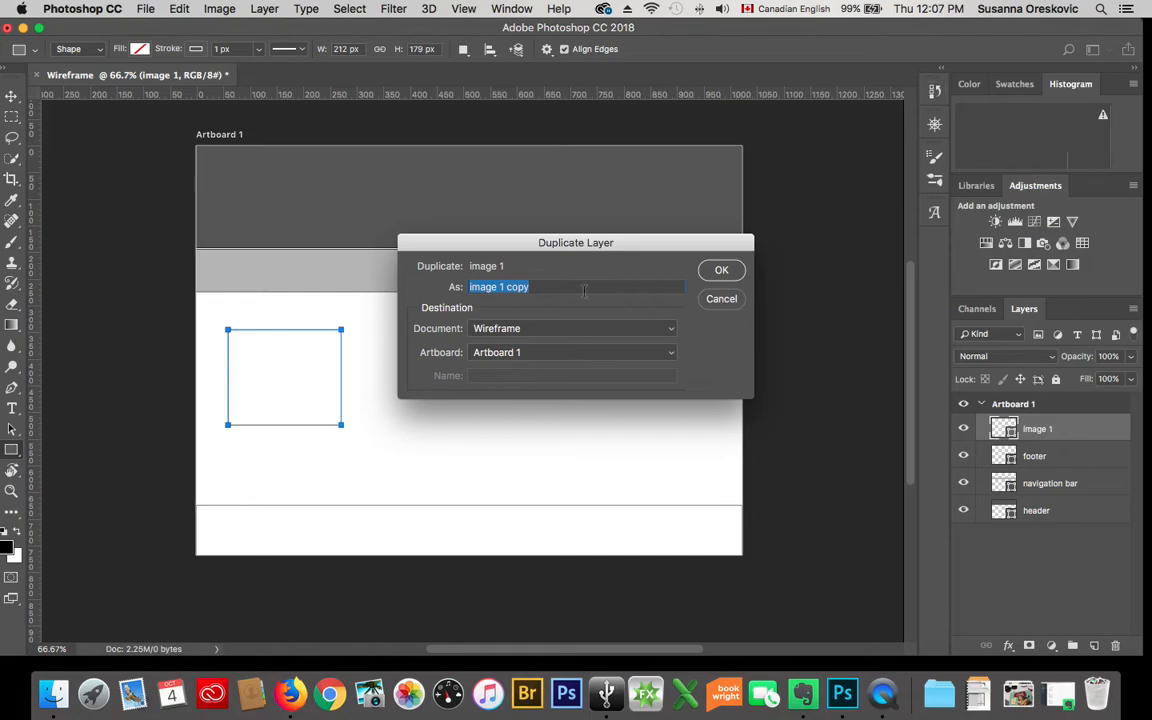
click(548, 287)
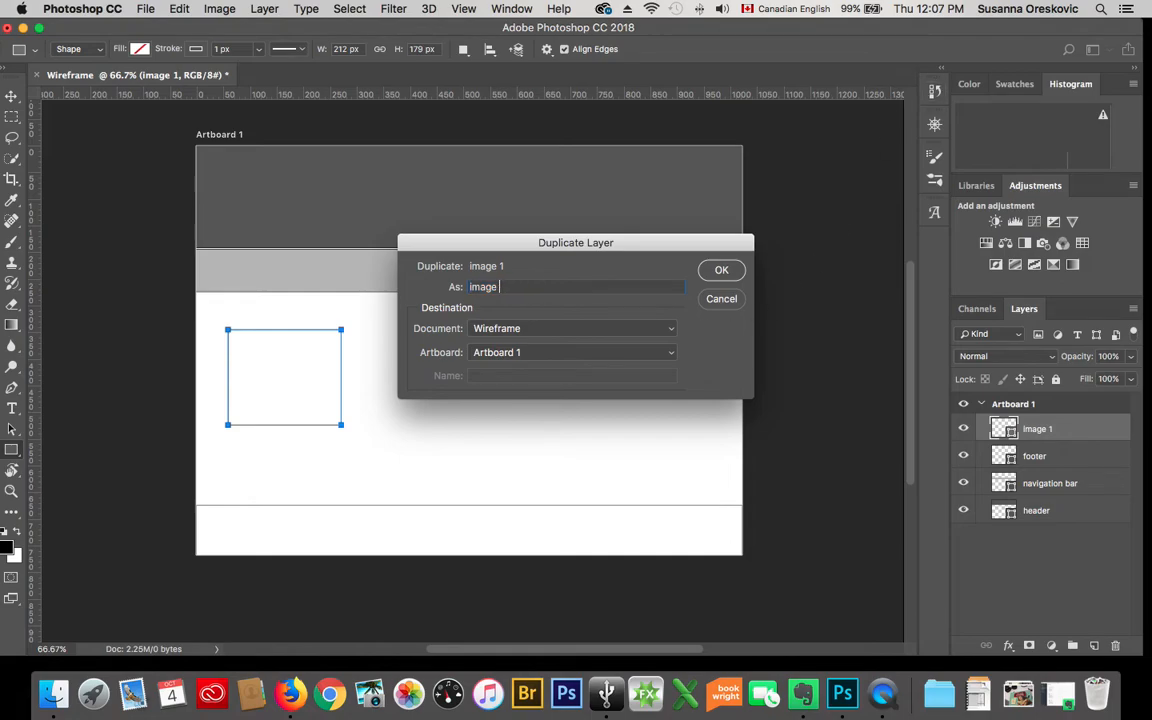
key(Return)
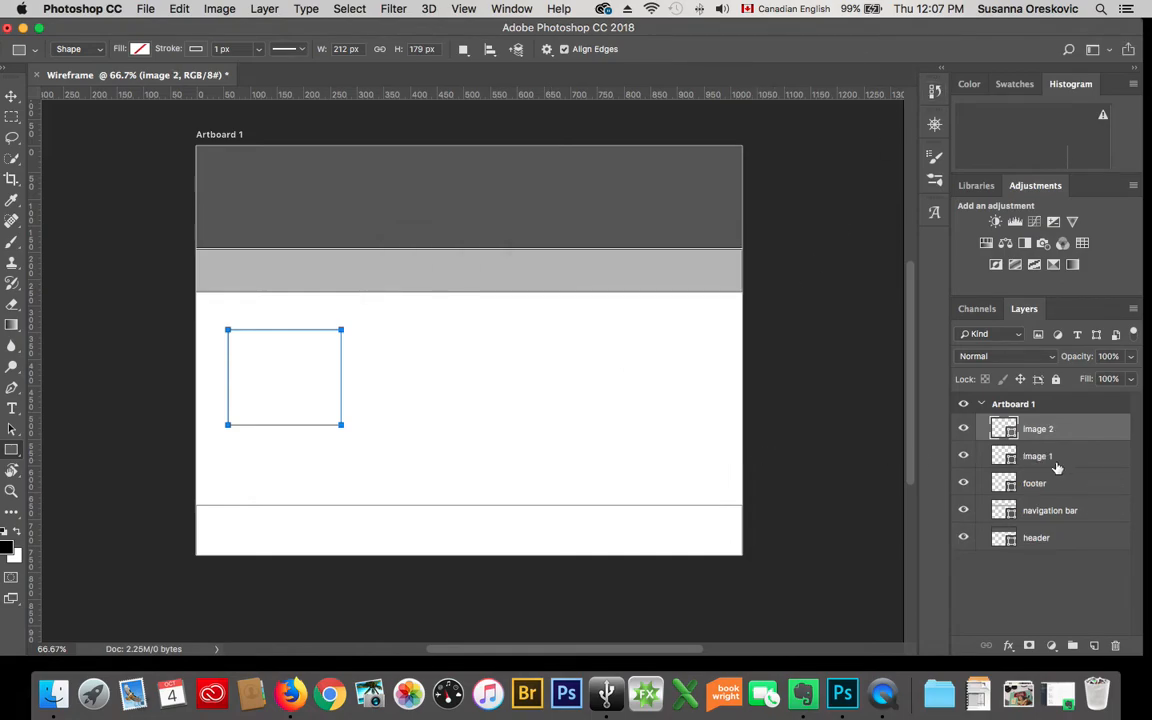
- Duplicate the image 2 layer within Artboard 1 as image 3
right_click(1030, 429)
click(873, 80)
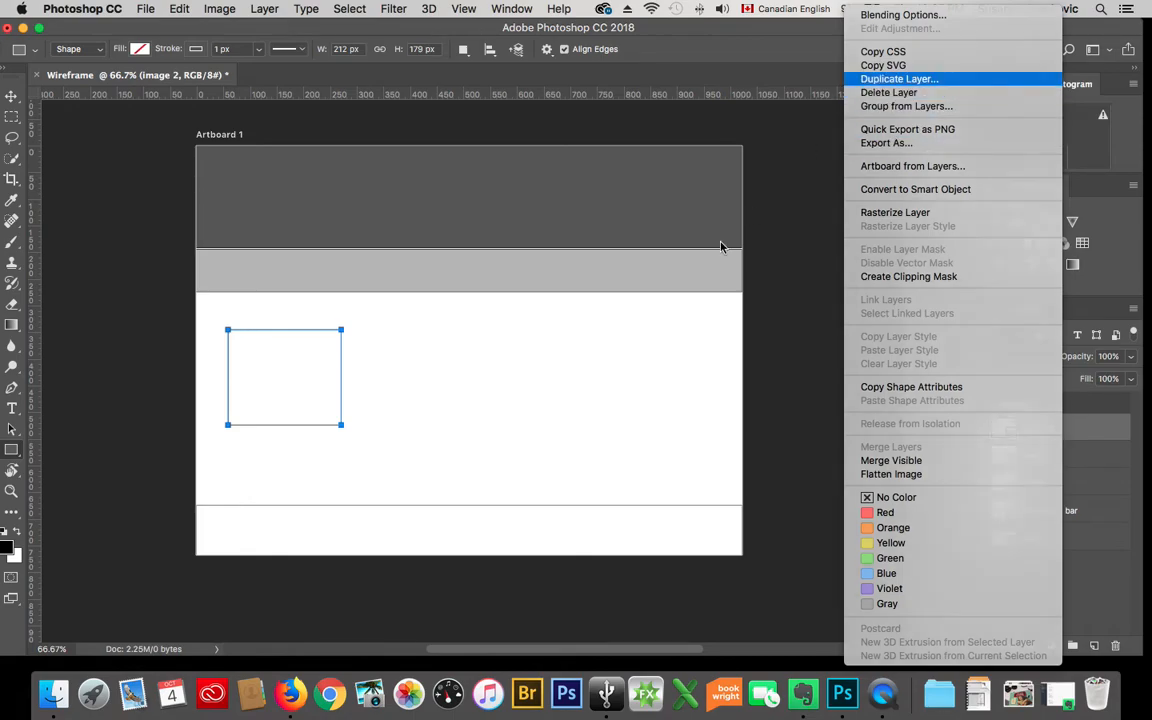
click(563, 286)
key(BackSpace)
key(BackSpace)
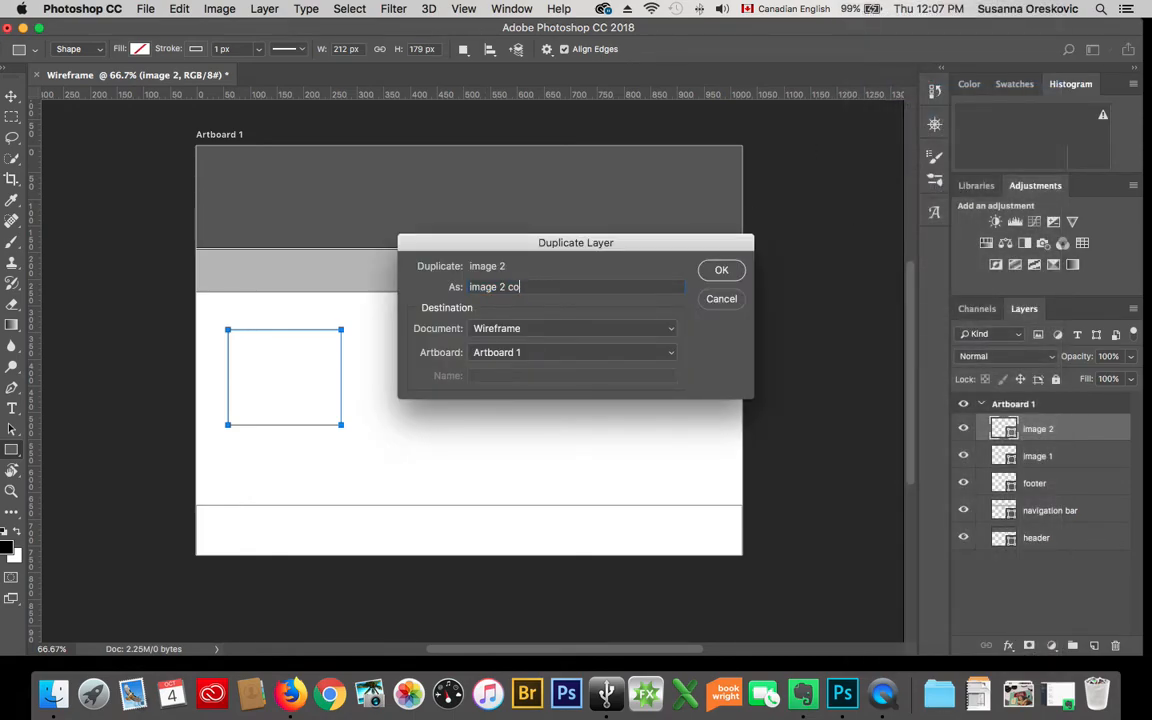
key(Return)
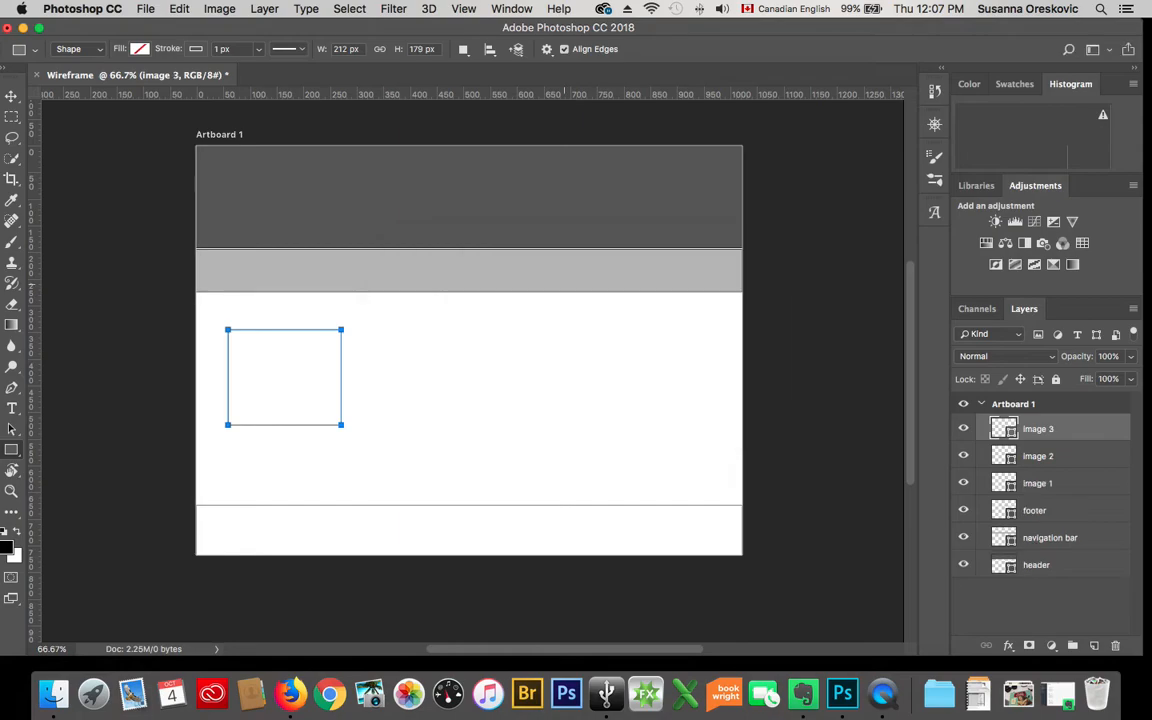
- Move image 2 to the right of image 1 and image 3 toward the artboard's right edge, keeping all three in one row
click(1040, 483)
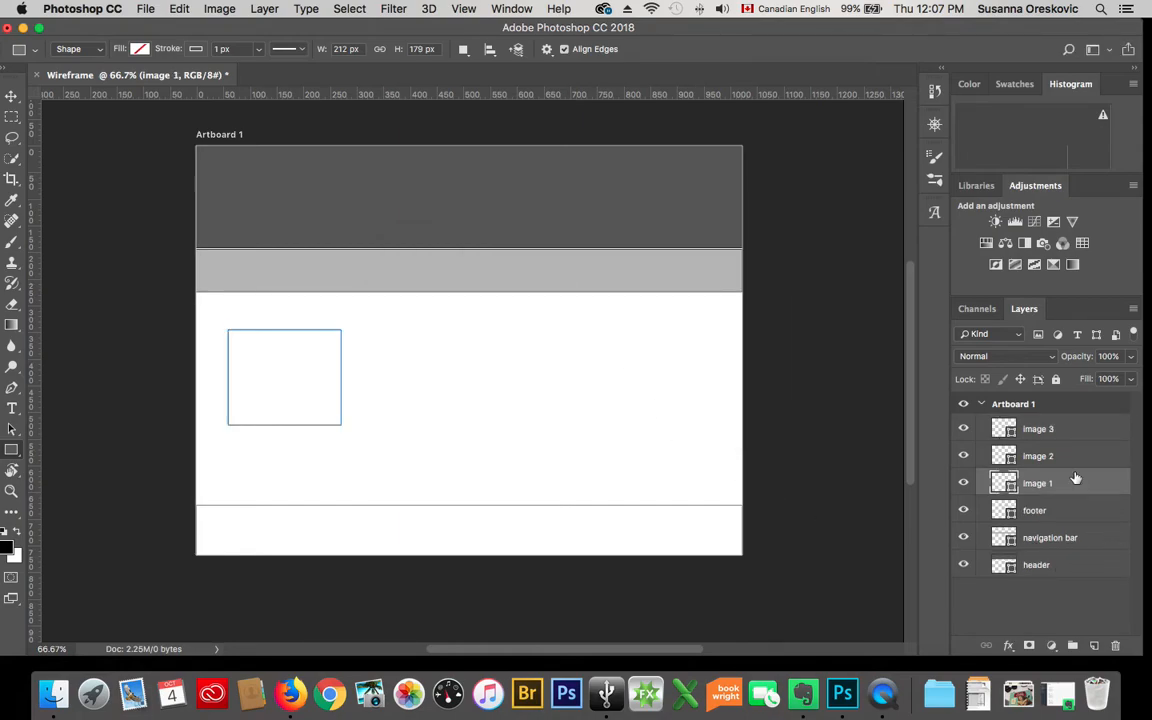
click(1068, 457)
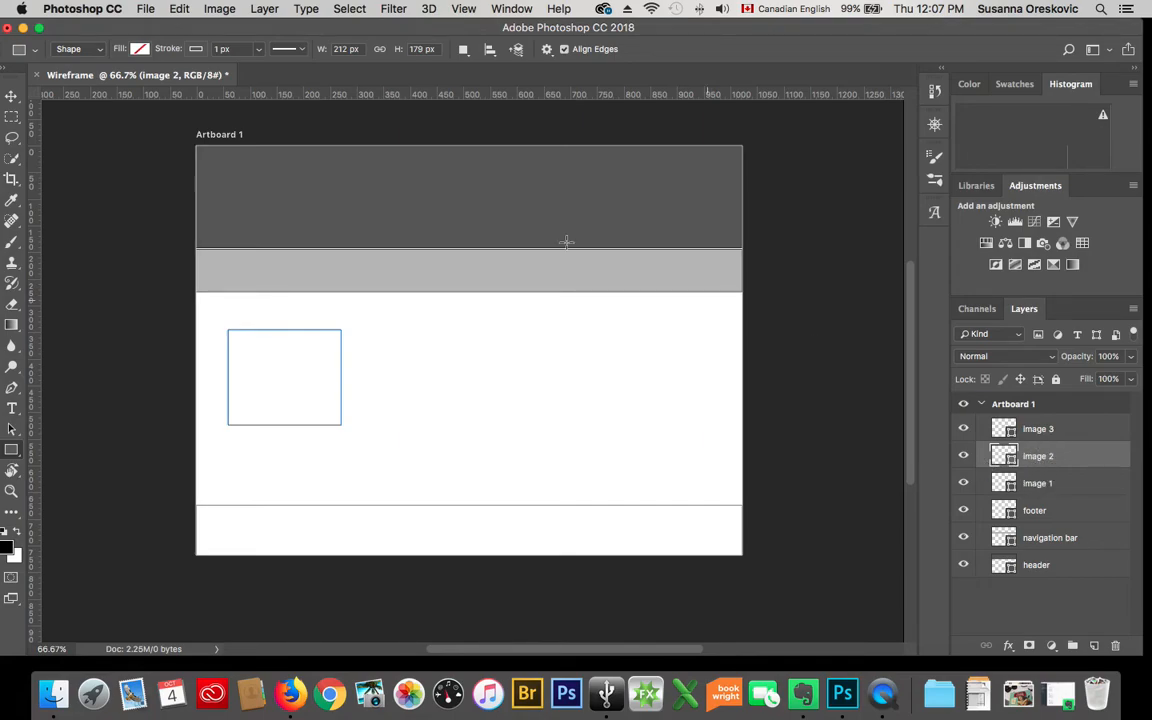
click(12, 97)
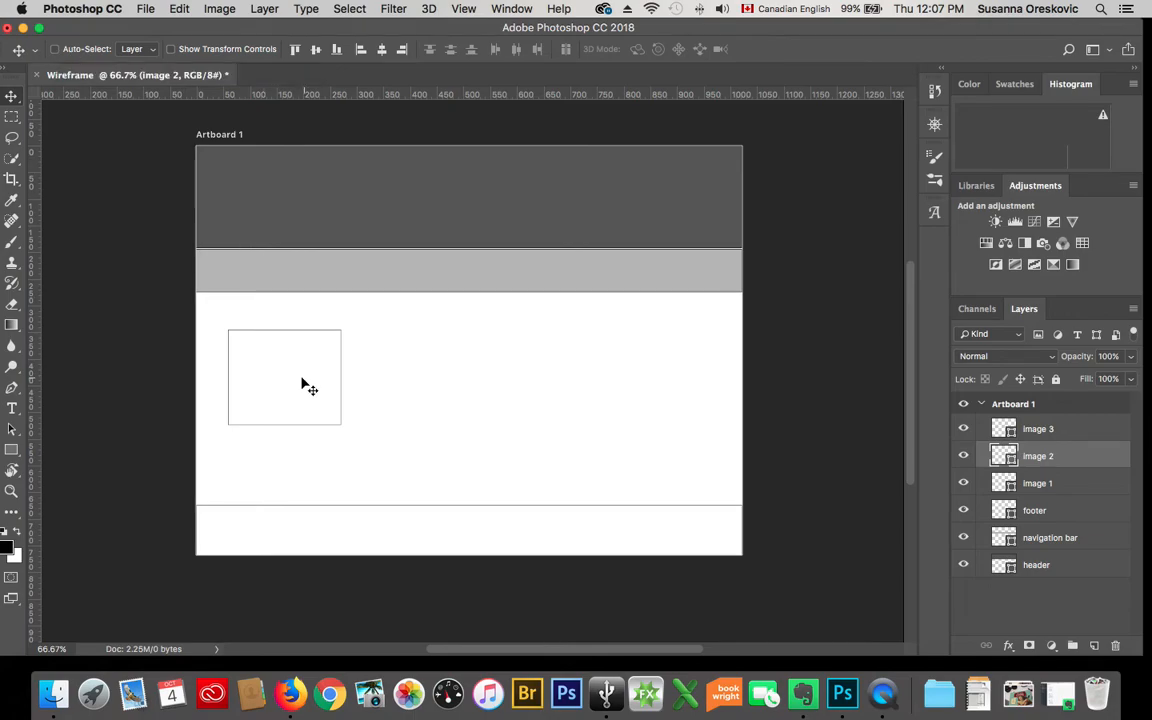
drag(294, 384, 445, 390)
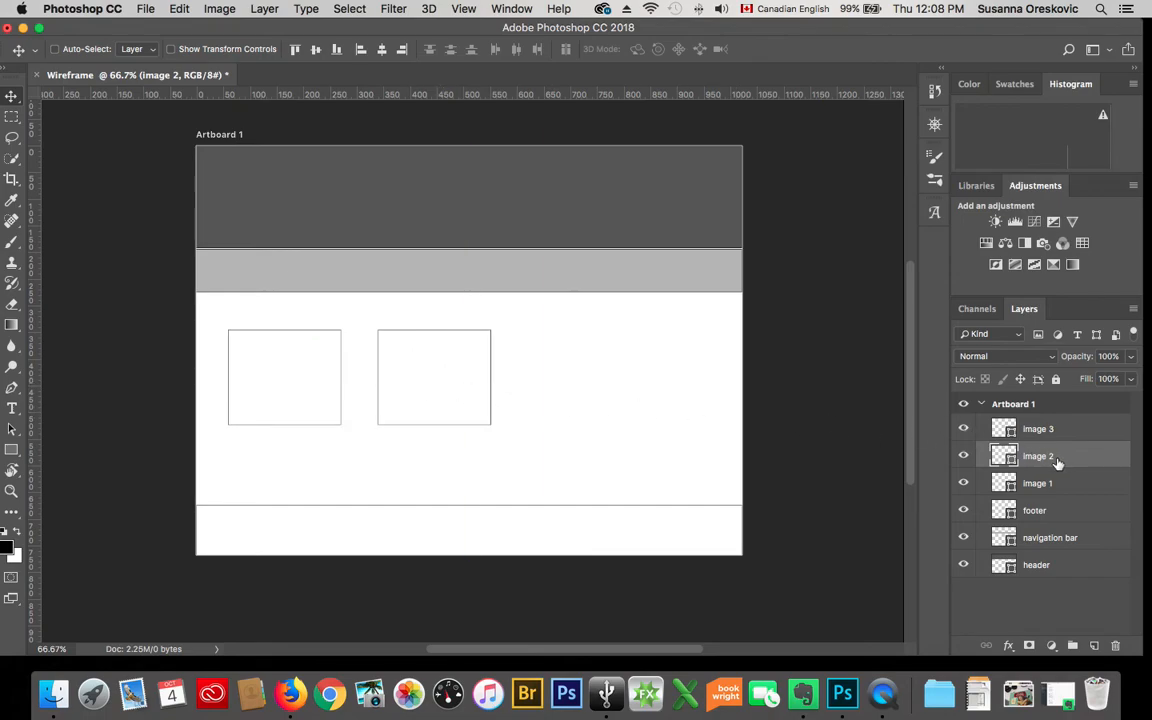
click(1036, 430)
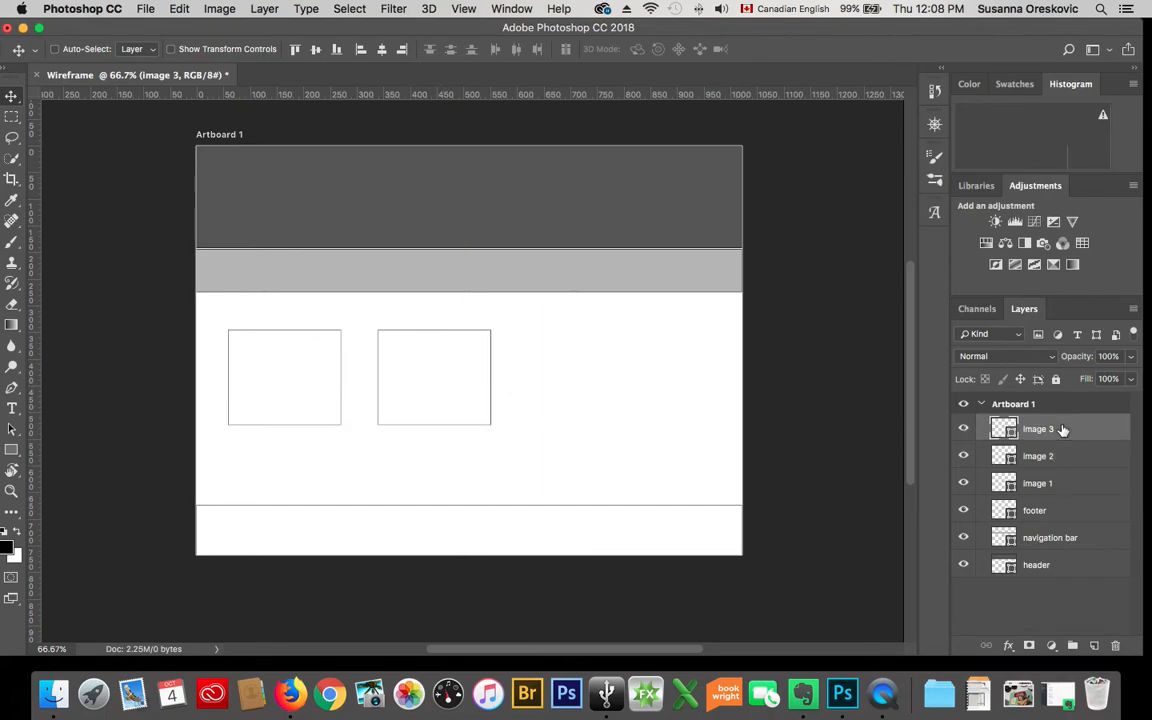
drag(294, 387, 638, 394)
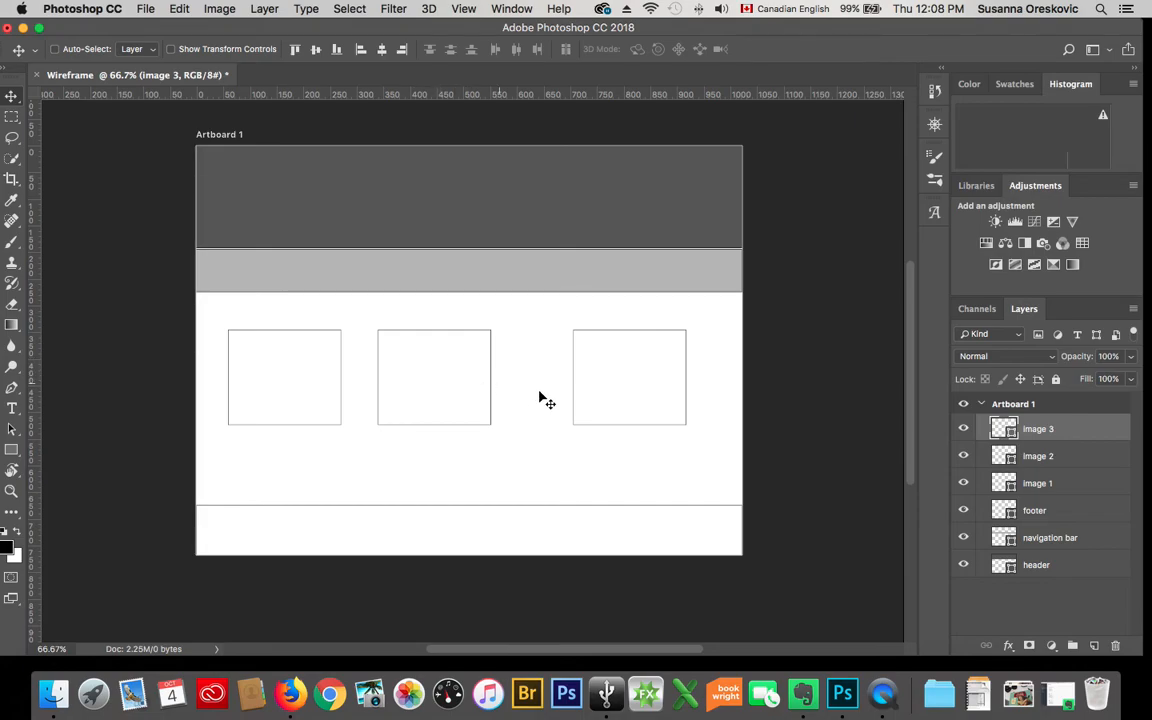
- Toggle the visibility of the image 3 and image 2 layers to check which rectangle each one holds
scroll(520, 390, right, 2)
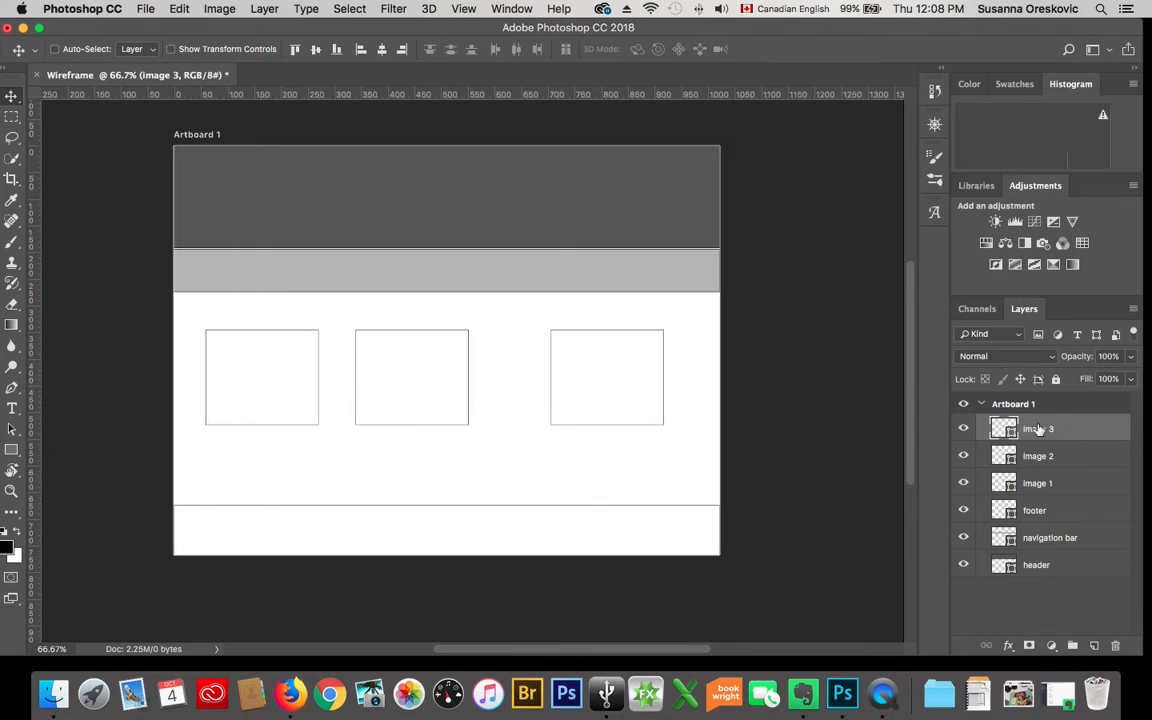
click(964, 429)
click(964, 429)
click(964, 456)
click(964, 456)
- Space the three image rectangles evenly by shifting image 1 about 13 px left and centering image 2 between its neighbors
click(1085, 459)
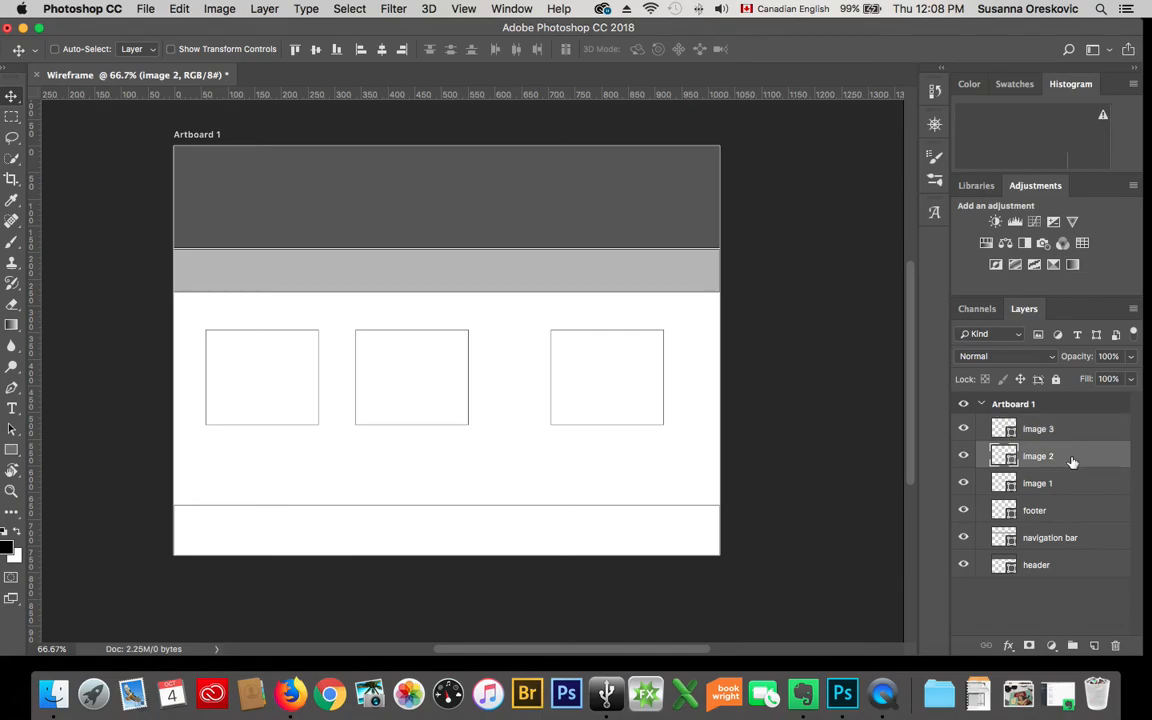
drag(420, 393, 442, 393)
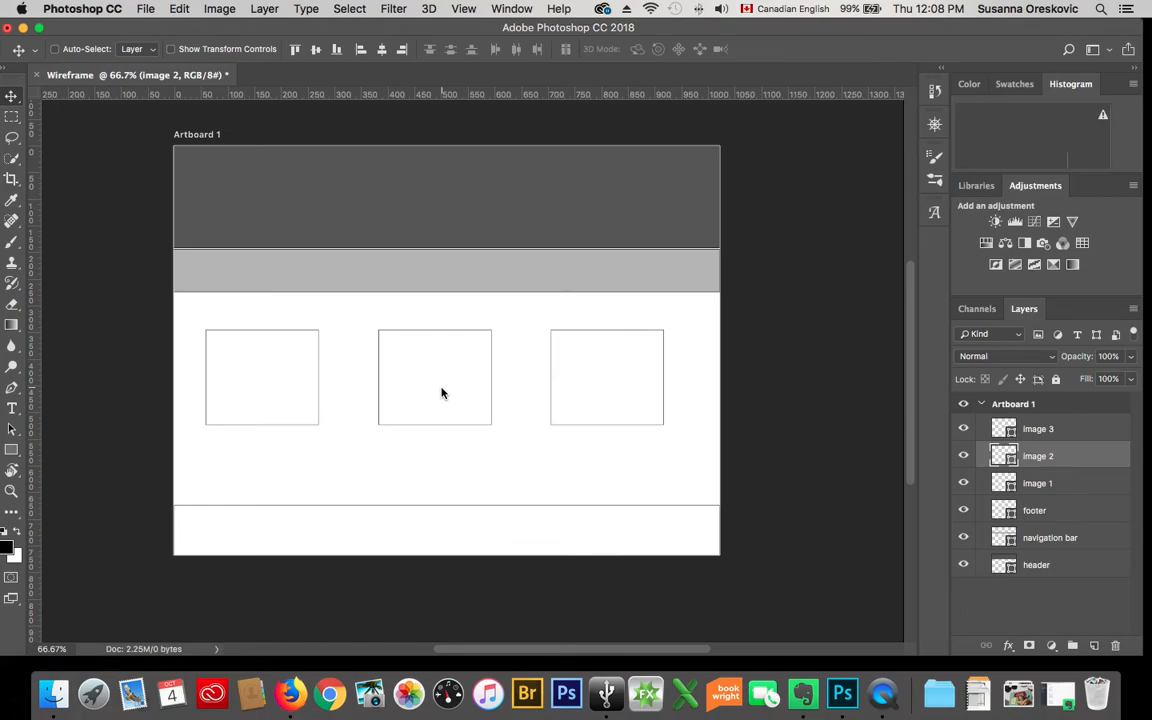
drag(445, 397, 417, 393)
click(1057, 488)
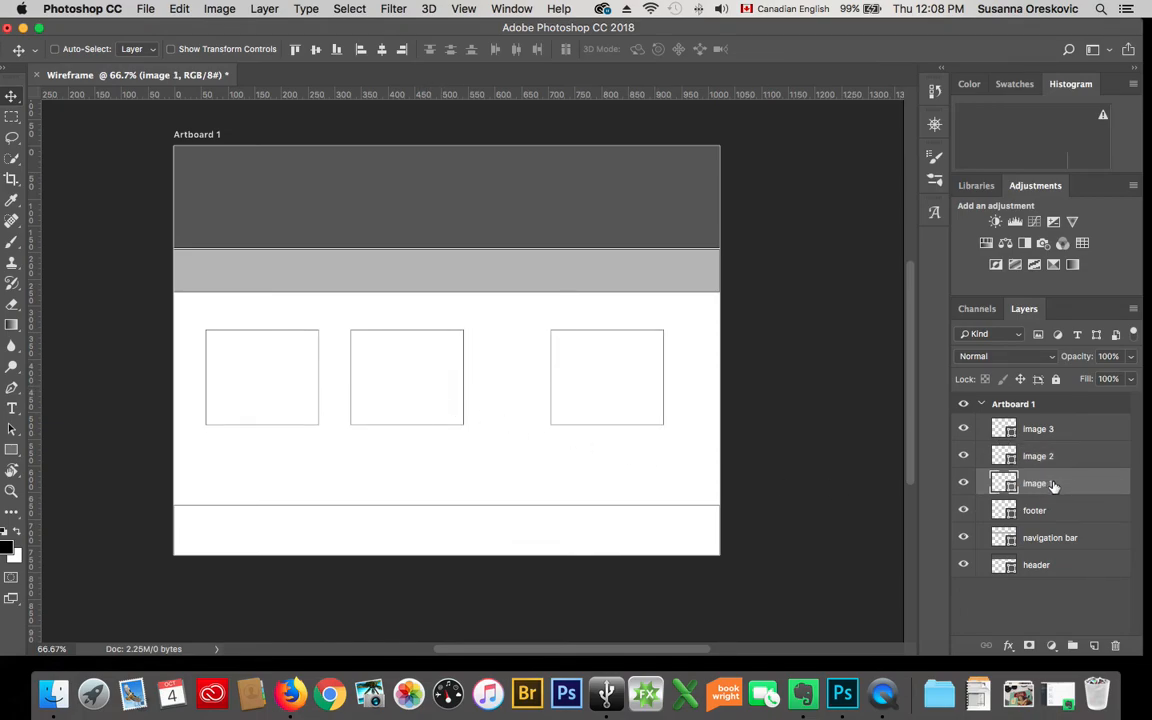
mouse_move(429, 370)
mouse_down()
mouse_move(457, 376)
mouse_move(423, 370)
mouse_up()
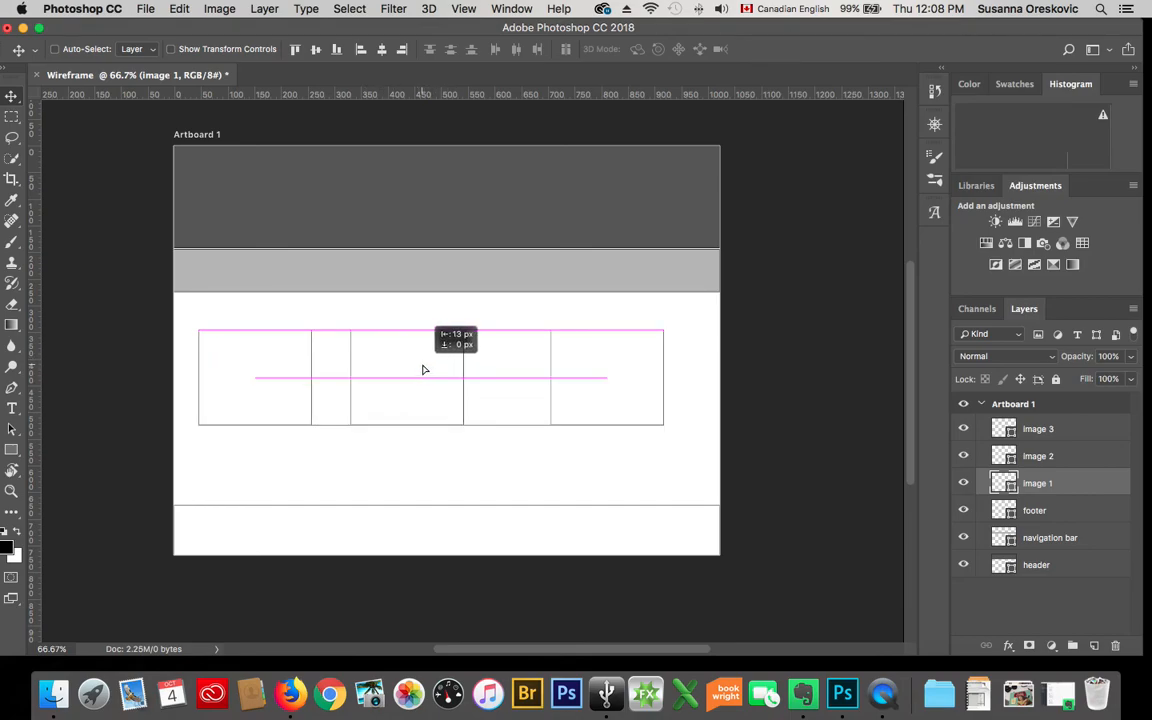
click(1078, 462)
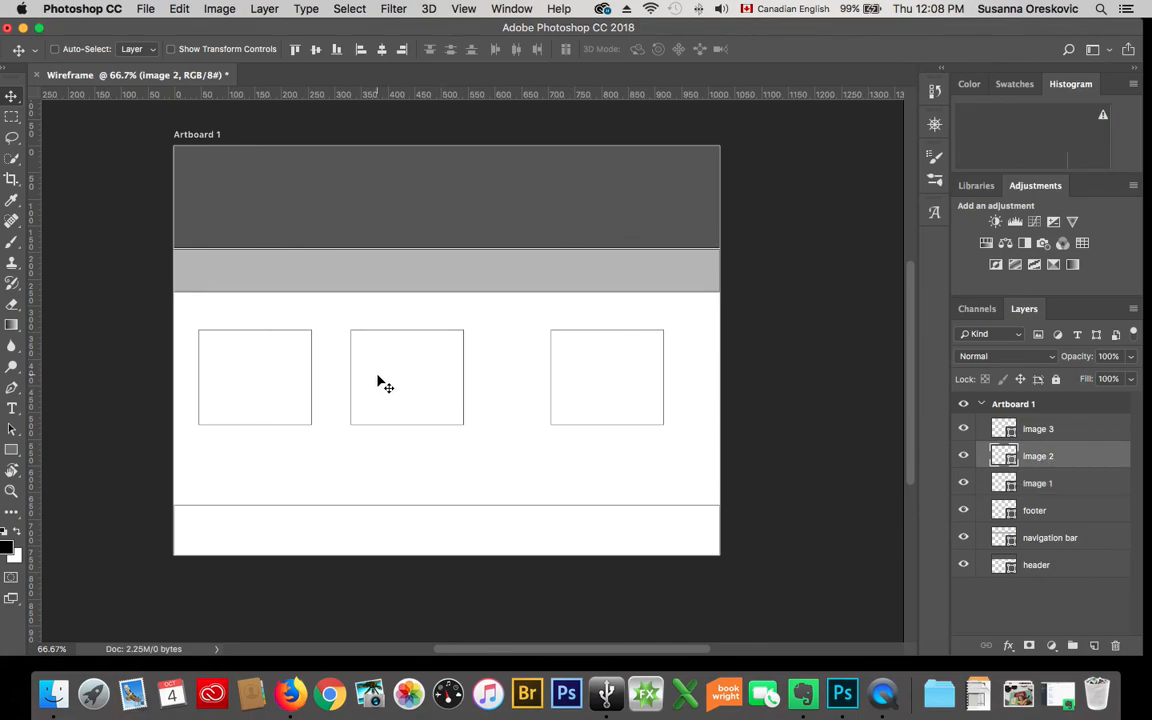
drag(399, 388, 421, 387)
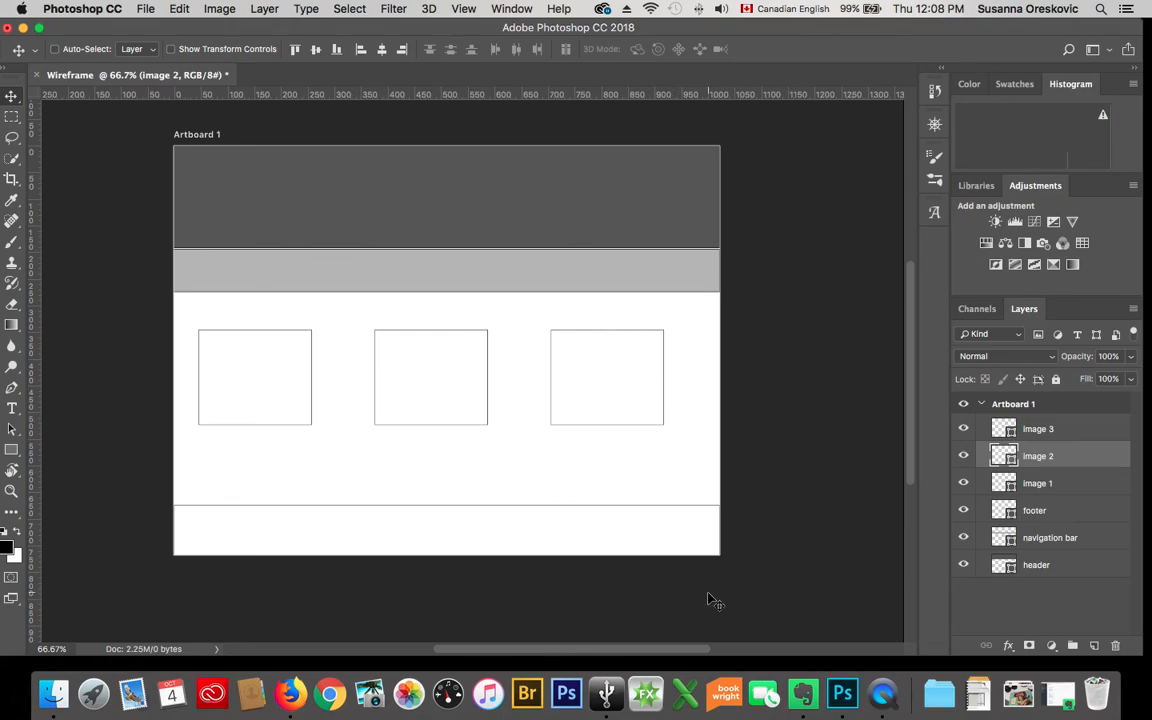
scroll(733, 565, left, 1)
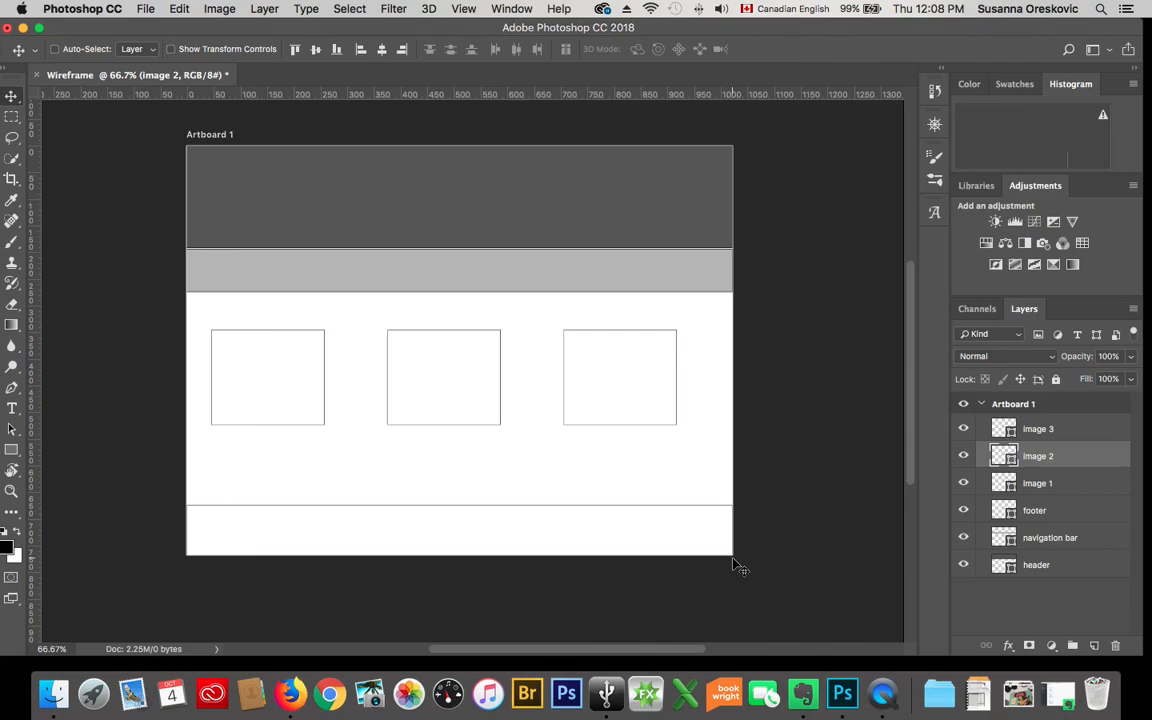